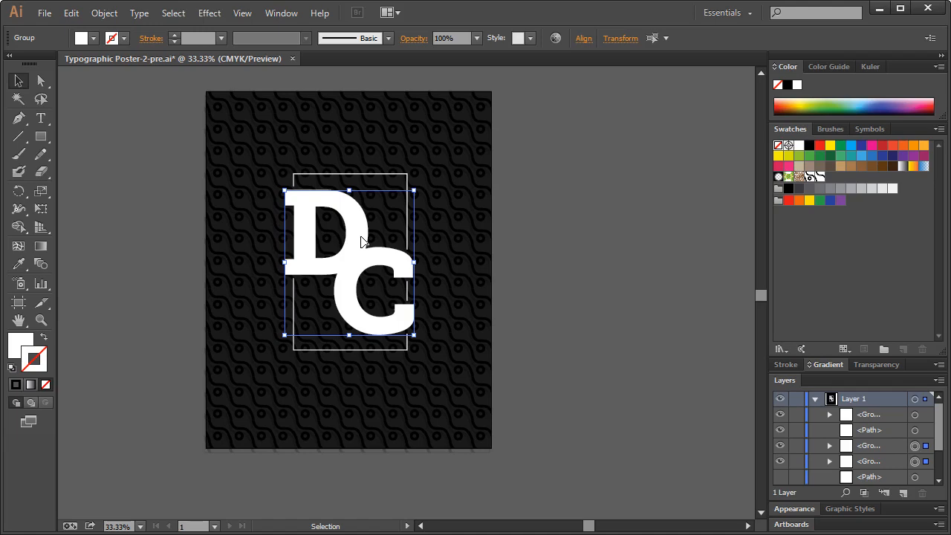
# Examine the area where the D and C letters overlap.
pyautogui.keyDown('ctrl'); pyautogui.click(364, 242); pyautogui.keyUp('ctrl')
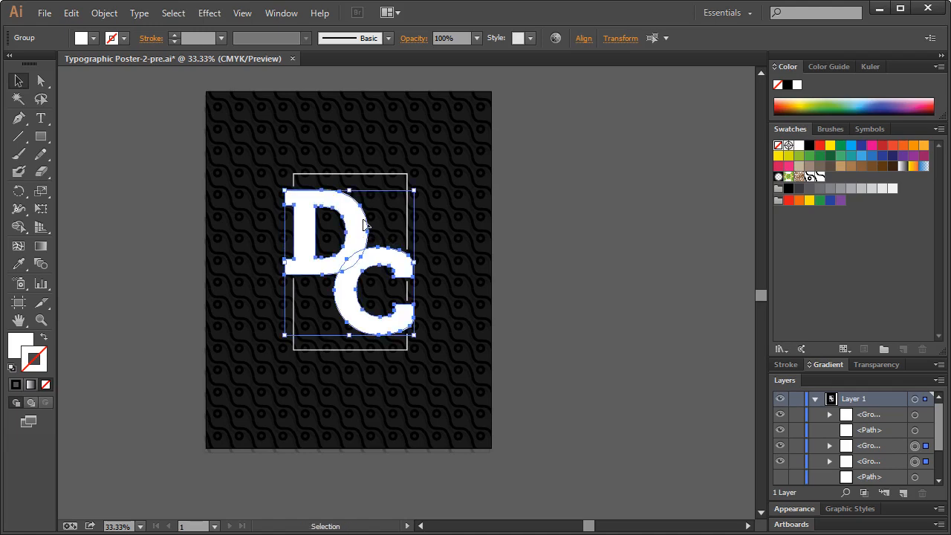
pyautogui.click(535, 240)
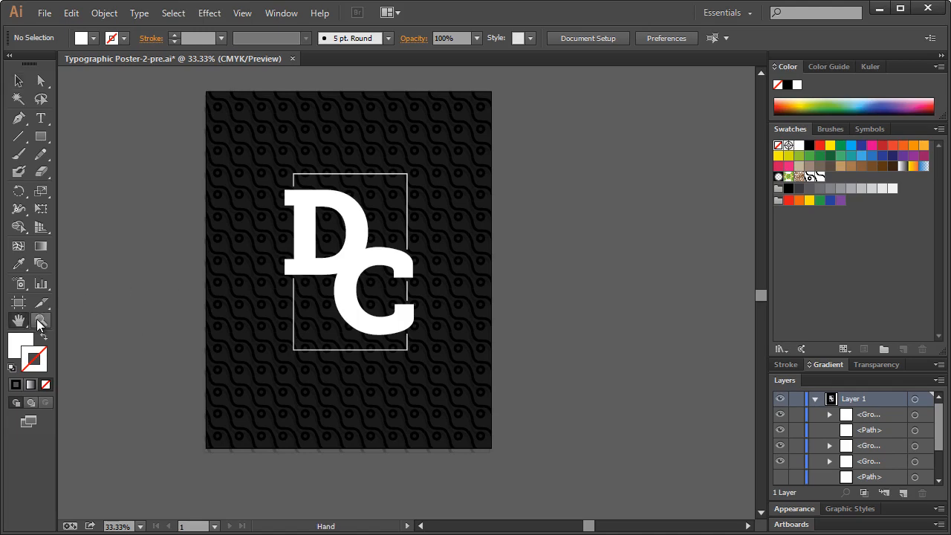
pyautogui.click(41, 319)
pyautogui.click(361, 255)
pyautogui.click(417, 322)
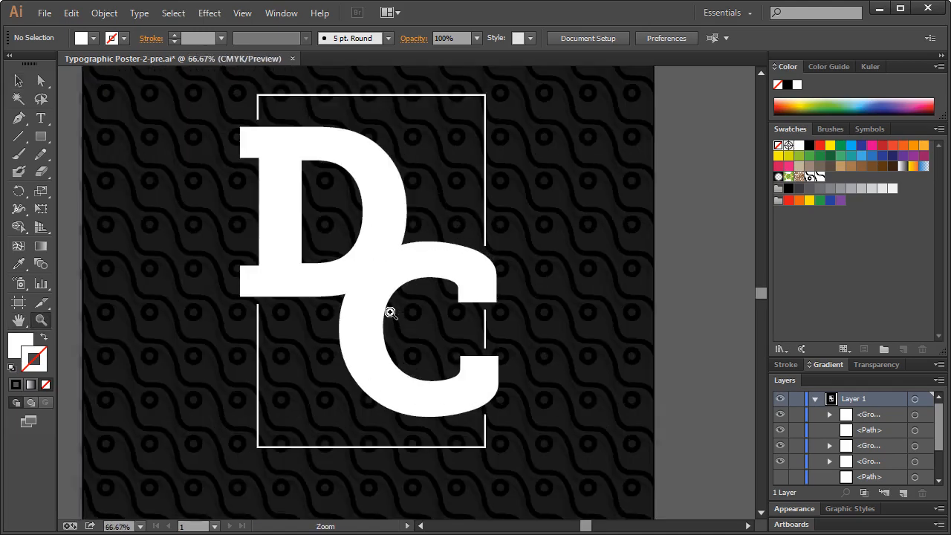
pyautogui.click(452, 299)
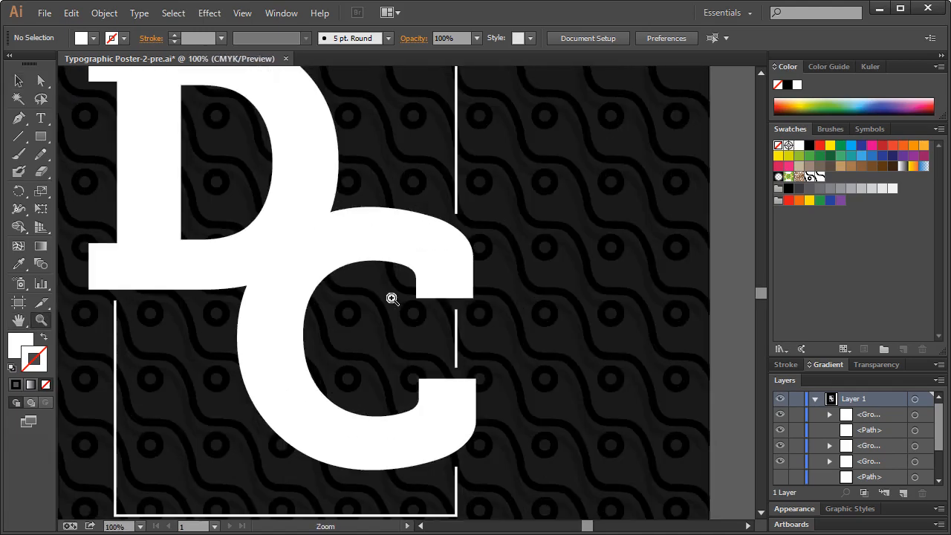
pyautogui.rightClick(299, 293)
pyautogui.keyDown('alt'); pyautogui.click(302, 240); pyautogui.keyUp('alt')
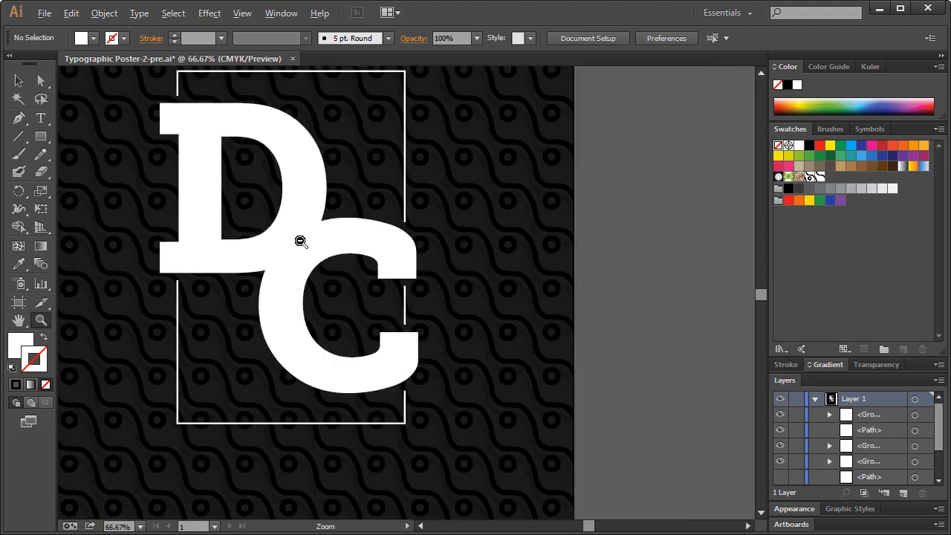
pyautogui.moveTo(590, 532); pyautogui.dragTo(587, 530)
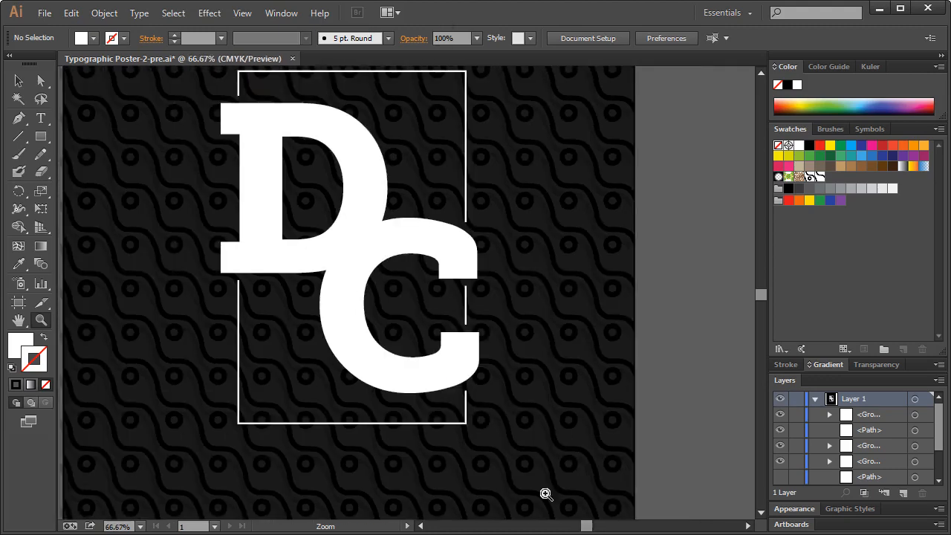
pyautogui.scroll(3, 331, 324)
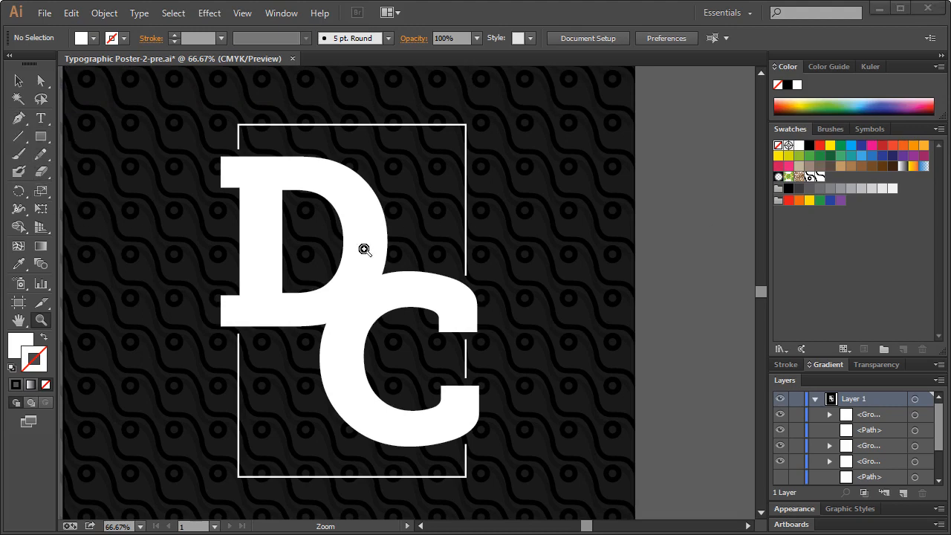
# Draw a closed leaf-shaped path with the Pen tool, continuing the D's lower curve across the C, and fill it black.
pyautogui.click(30, 337)
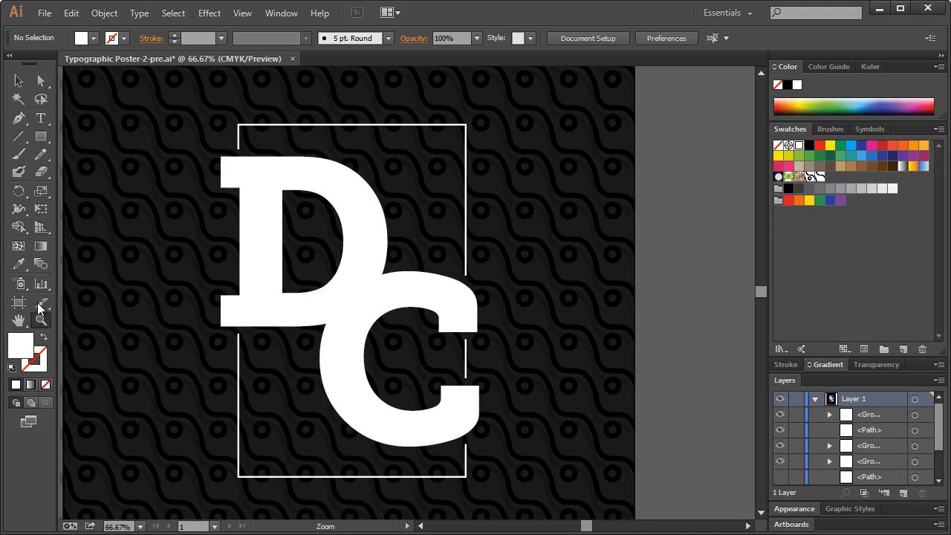
pyautogui.click(353, 329)
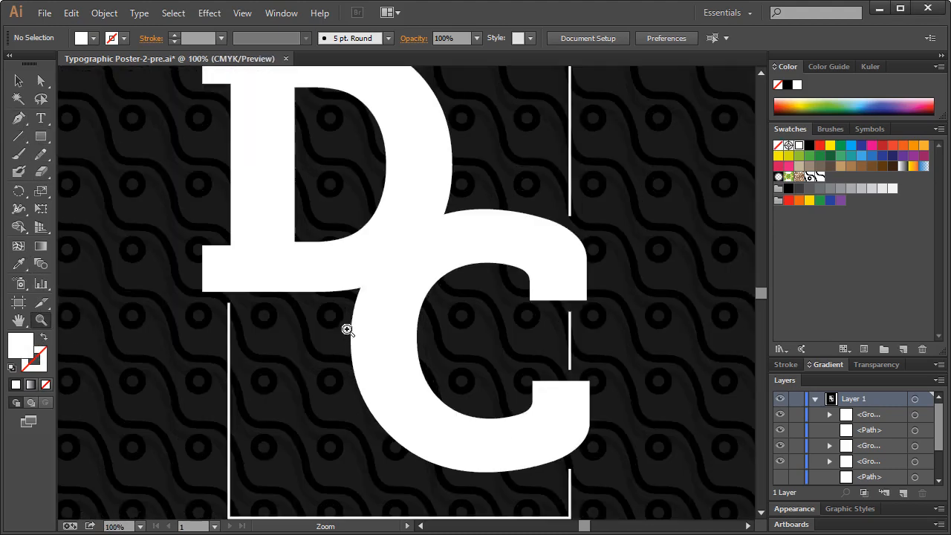
pyautogui.click(428, 290)
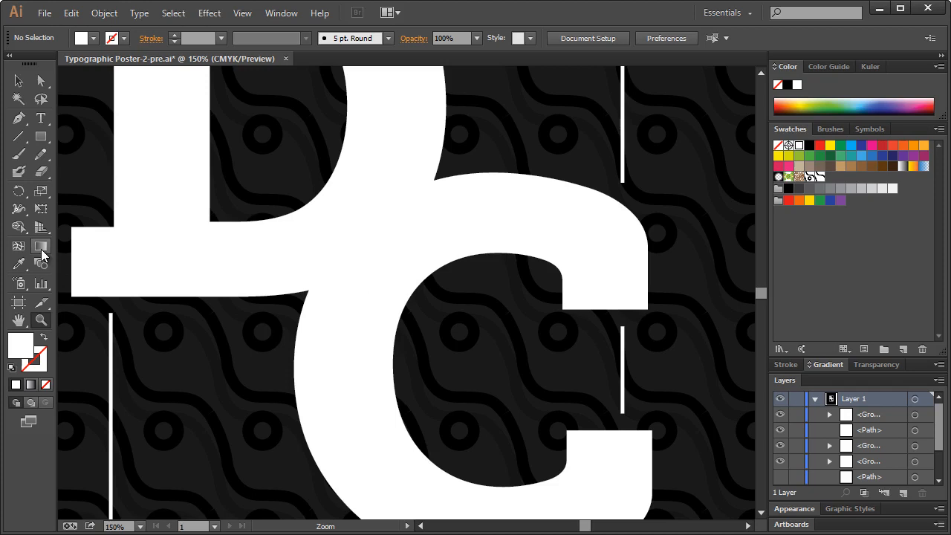
pyautogui.click(19, 118)
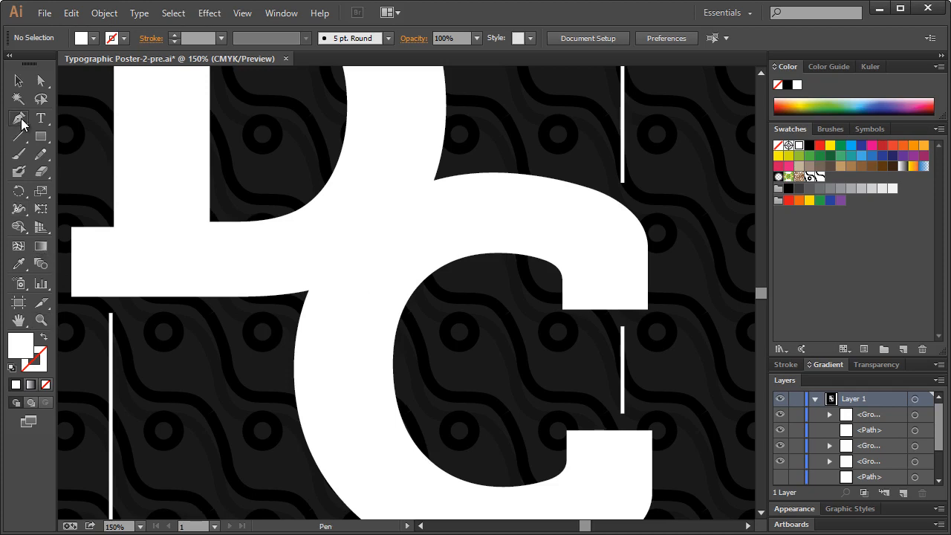
pyautogui.click(303, 294)
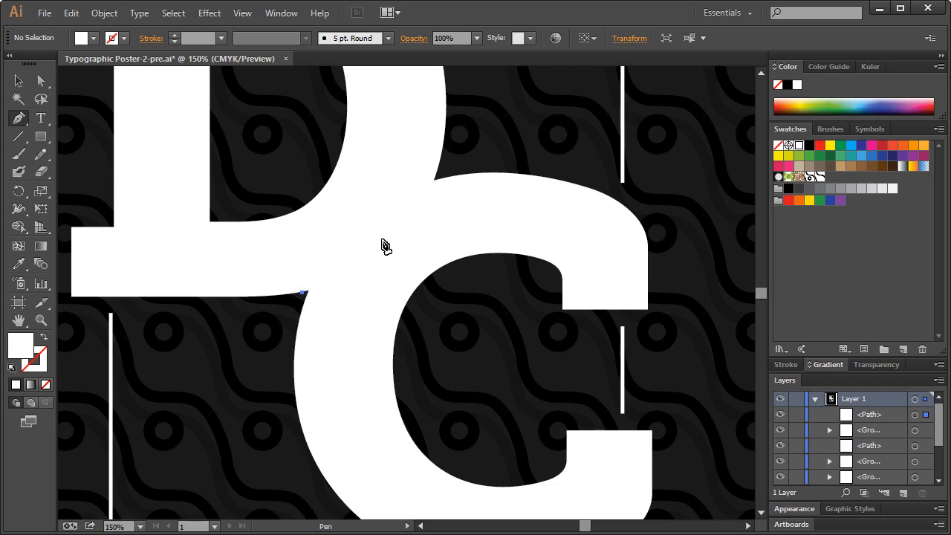
pyautogui.moveTo(385, 237); pyautogui.dragTo(419, 201)
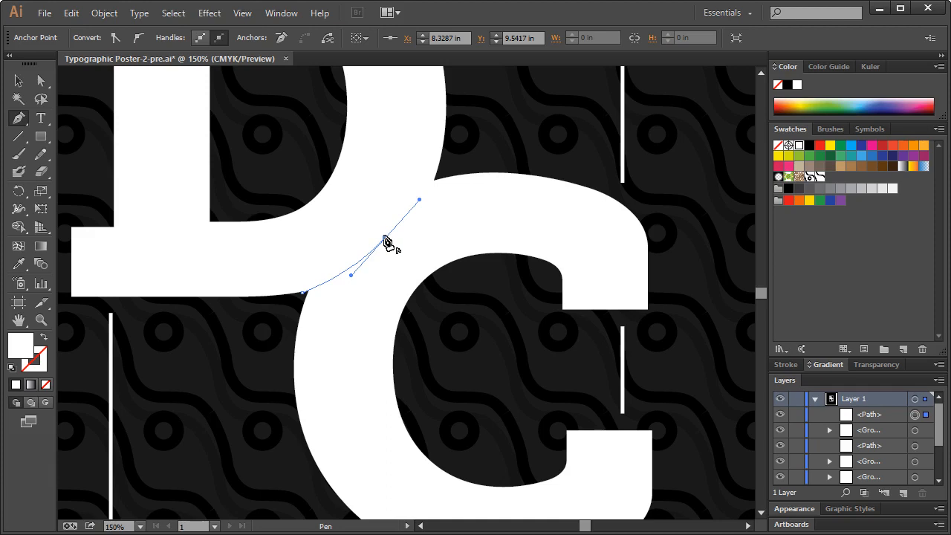
pyautogui.click(385, 238)
pyautogui.moveTo(278, 352); pyautogui.dragTo(204, 381)
pyautogui.click(304, 295)
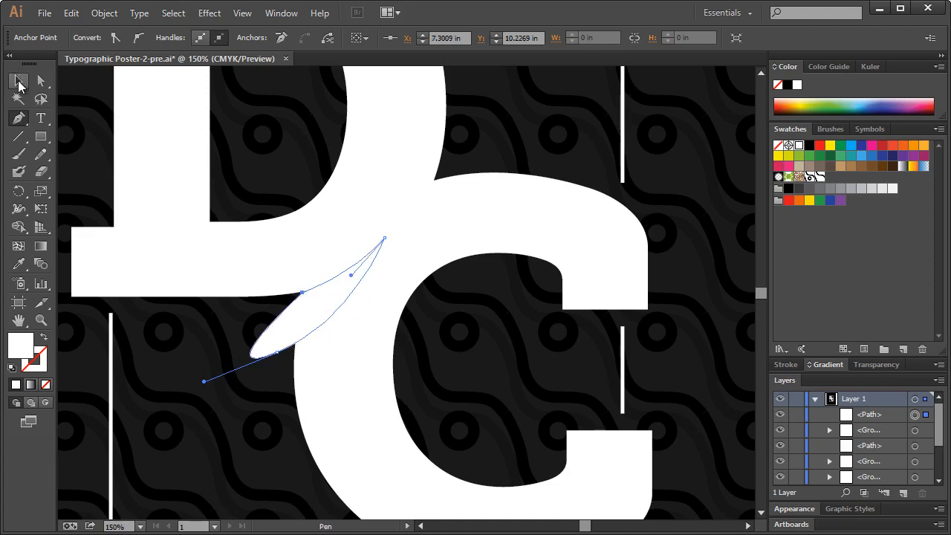
pyautogui.click(19, 80)
pyautogui.click(810, 145)
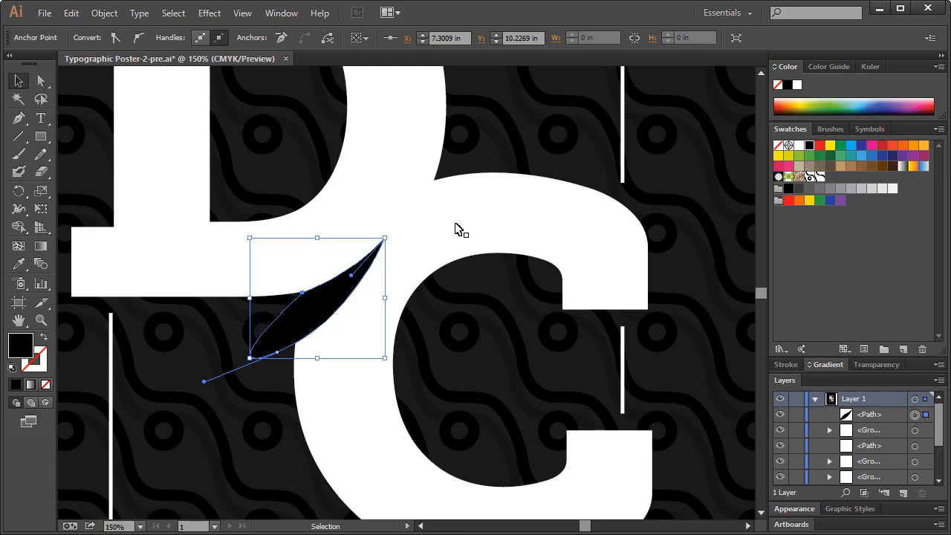
# Unite the D and C letter groups into one shape with the Pathfinder.
pyautogui.click(482, 228)
pyautogui.keyDown('shift'); pyautogui.click(418, 134); pyautogui.keyUp('shift')
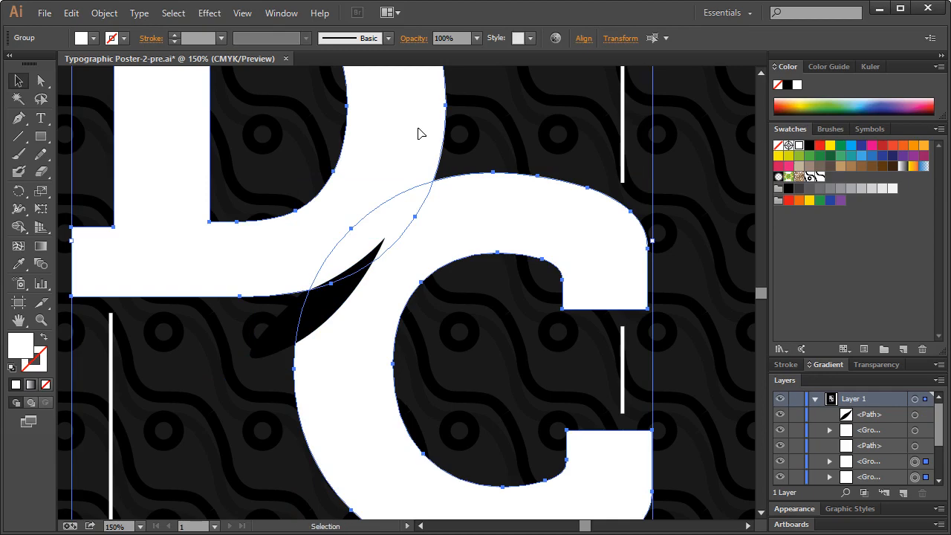
pyautogui.click(210, 13)
pyautogui.moveTo(240, 17)
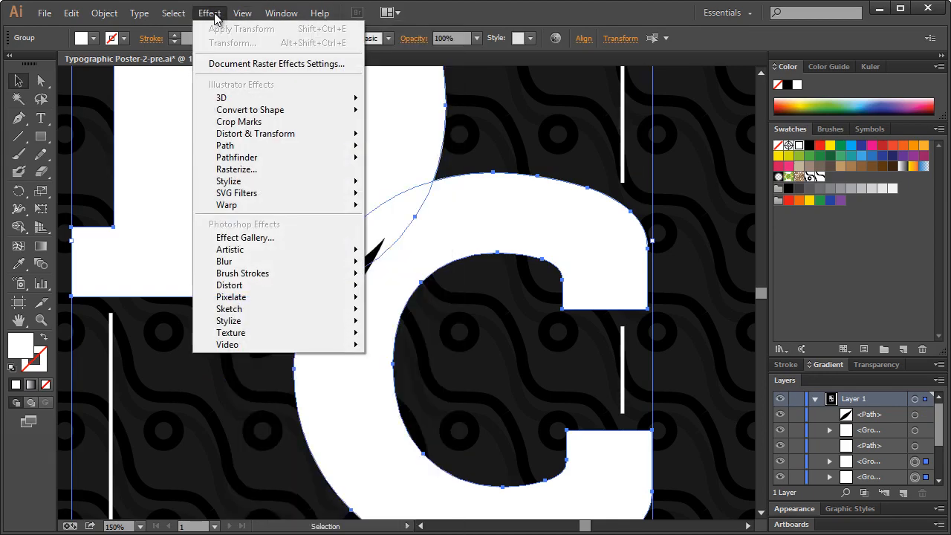
pyautogui.moveTo(281, 13)
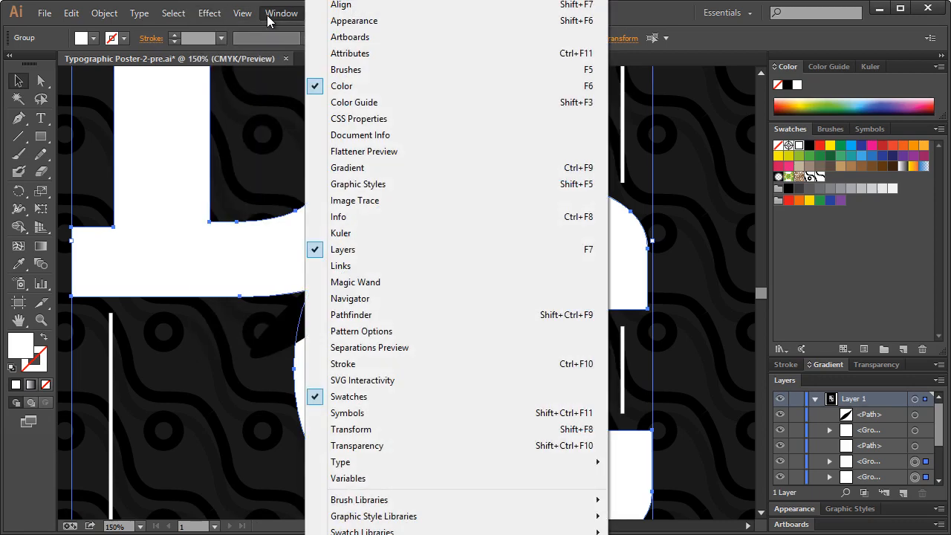
pyautogui.click(351, 314)
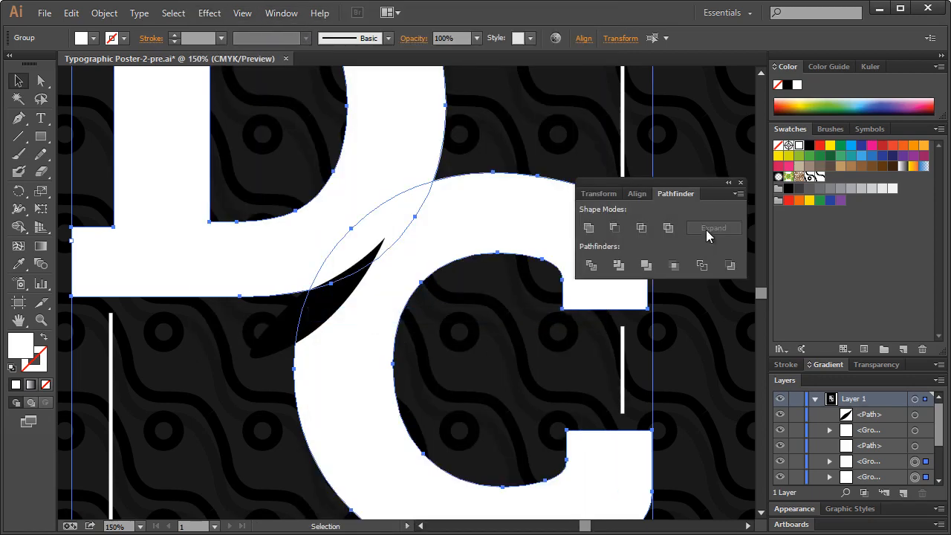
pyautogui.click(588, 227)
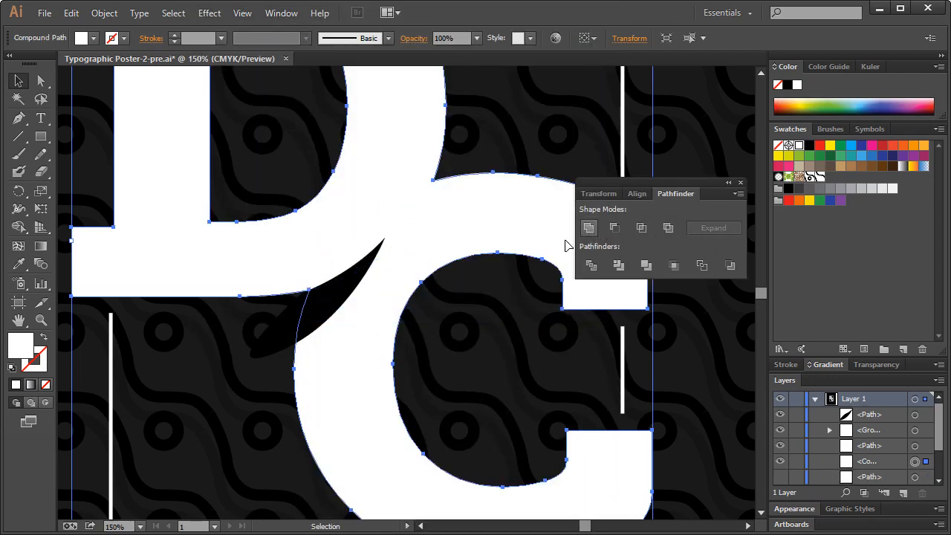
# Subtract the black leaf shape from the united DC lettering using Minus Front, and deselect the lettering.
pyautogui.click(330, 300)
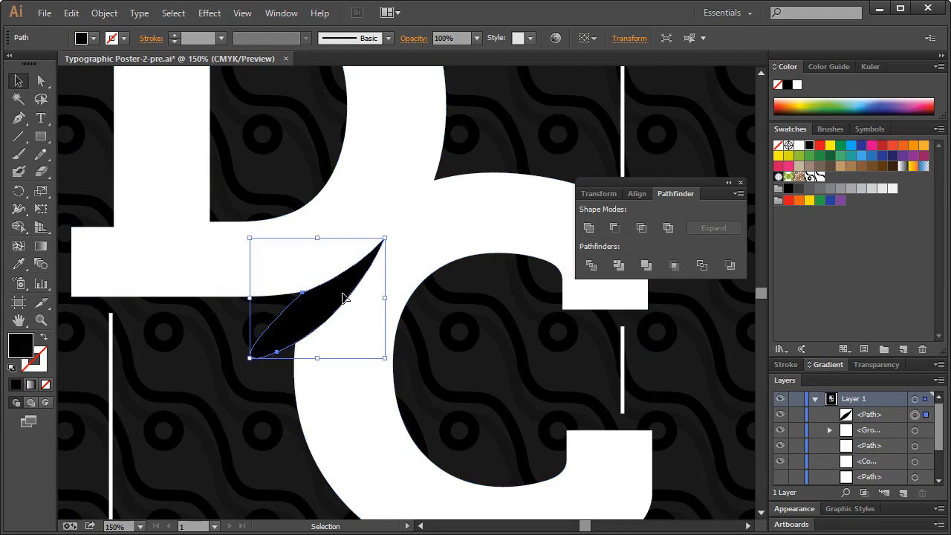
pyautogui.keyDown('shift'); pyautogui.click(424, 250); pyautogui.keyUp('shift')
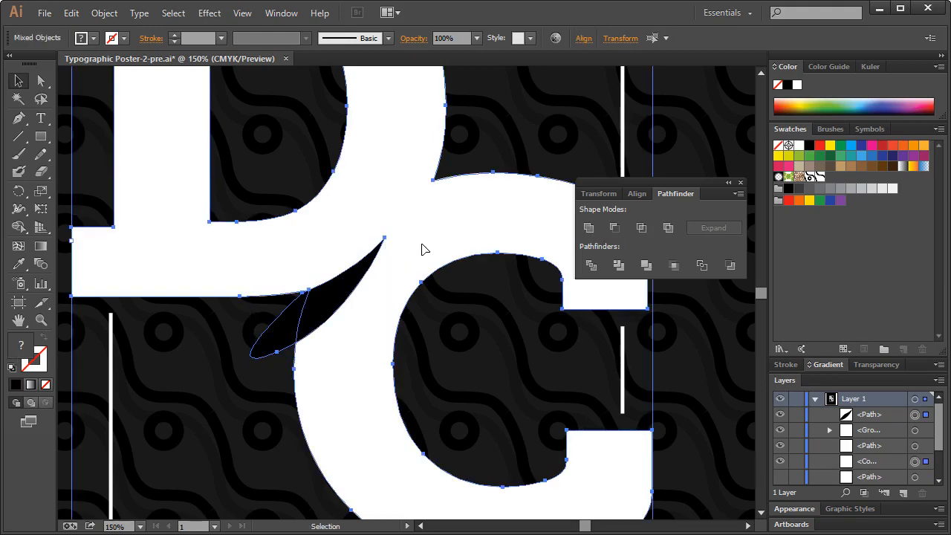
pyautogui.click(614, 230)
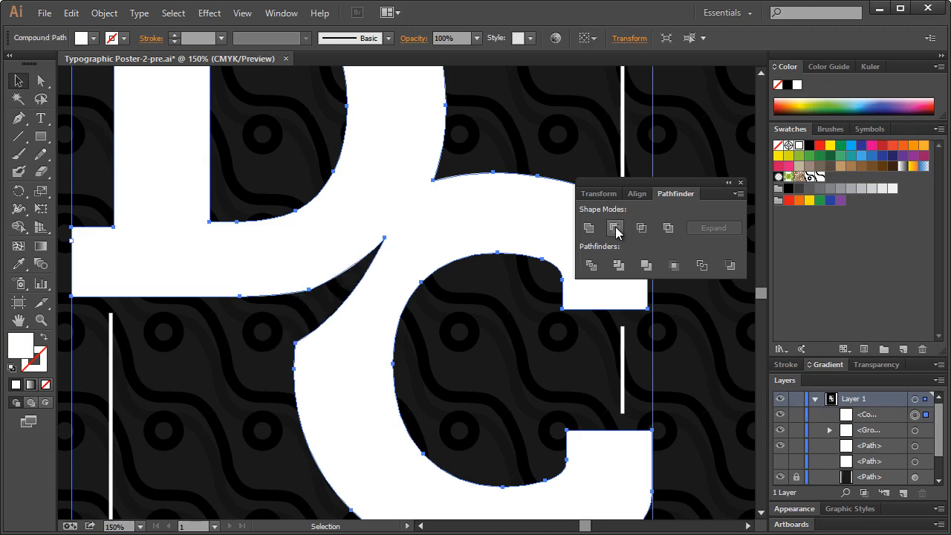
pyautogui.click(505, 138)
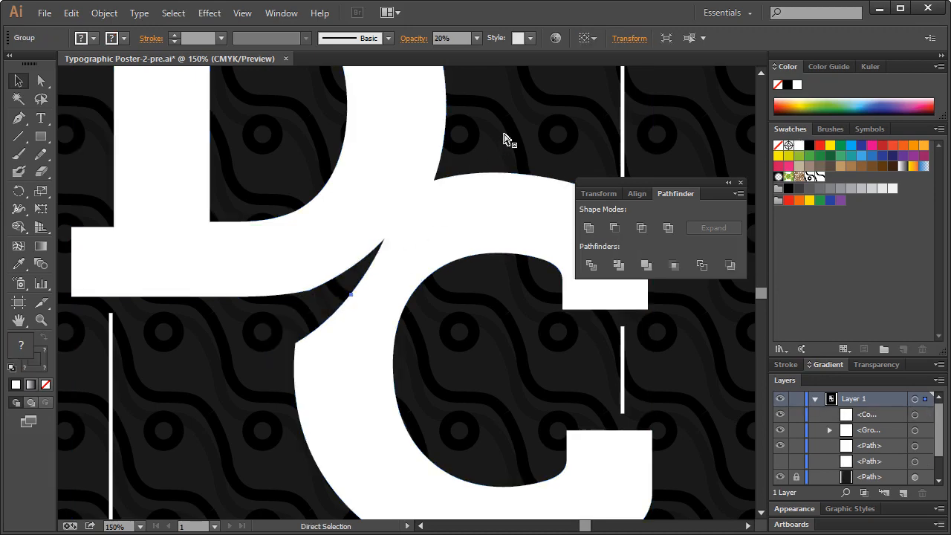
# Start a Pen tool path on the upper-right inner edge of the D's counter.
pyautogui.hotkey('ctrl', '1')
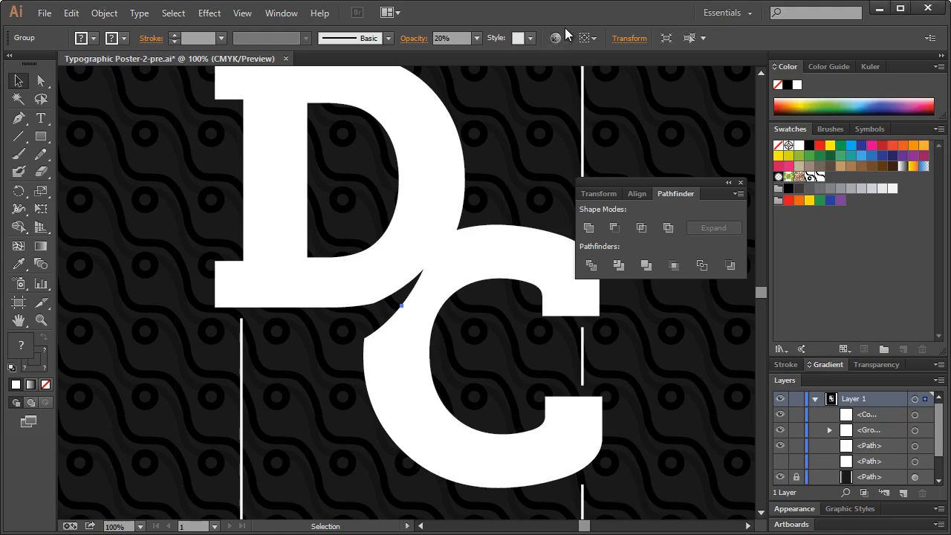
pyautogui.scroll(3, 478, 255)
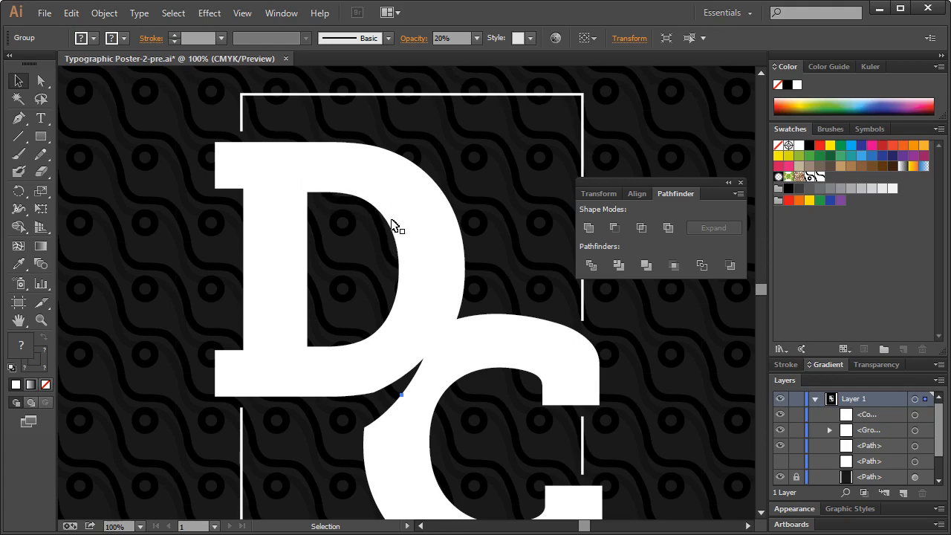
pyautogui.scroll(-2, 394, 225)
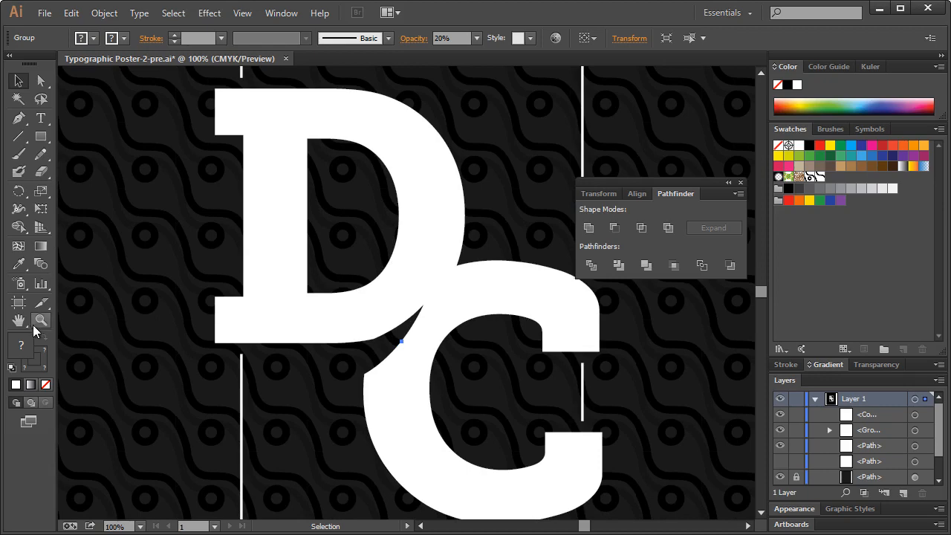
pyautogui.click(40, 320)
pyautogui.click(309, 195)
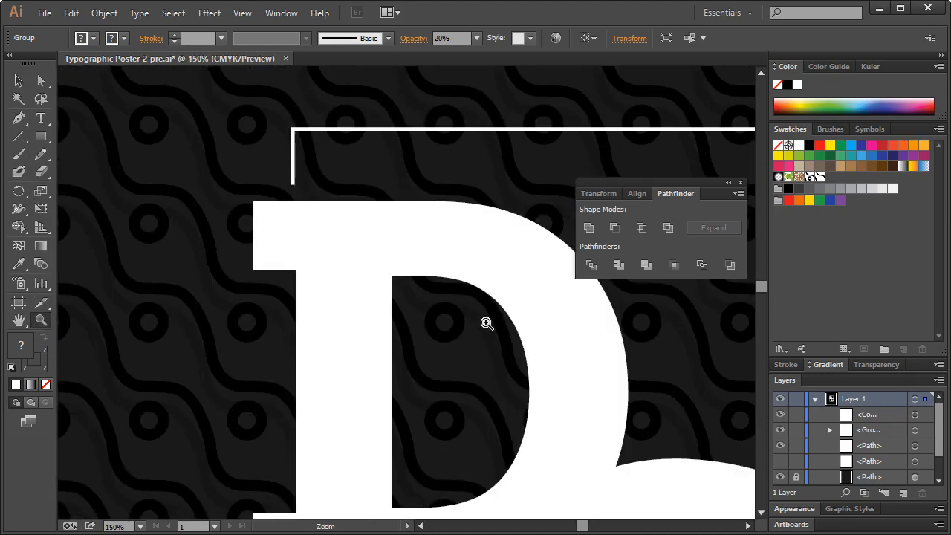
pyautogui.click(487, 324)
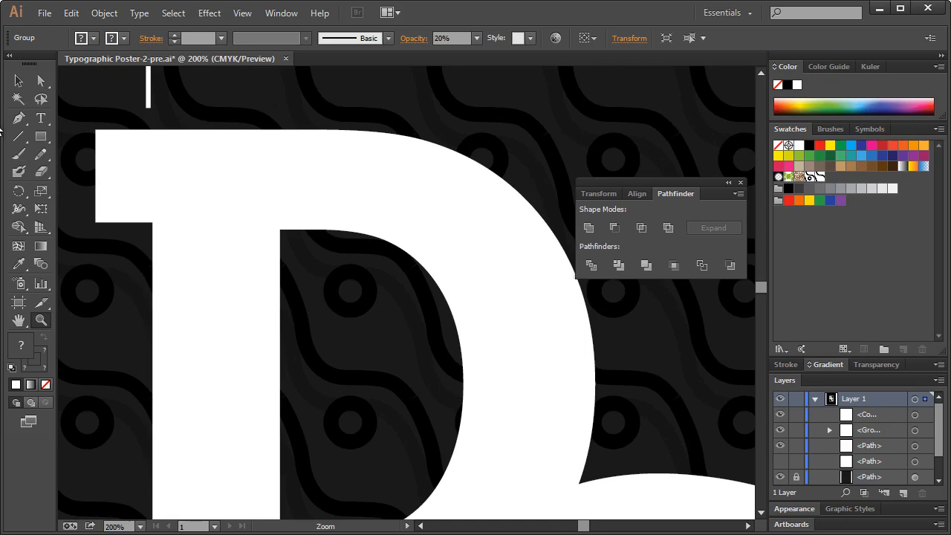
pyautogui.click(19, 118)
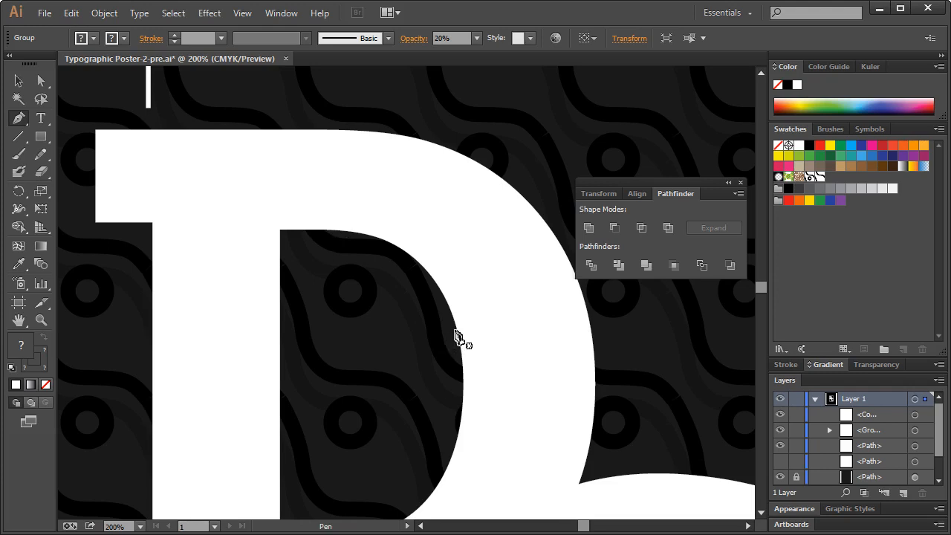
pyautogui.click(435, 283)
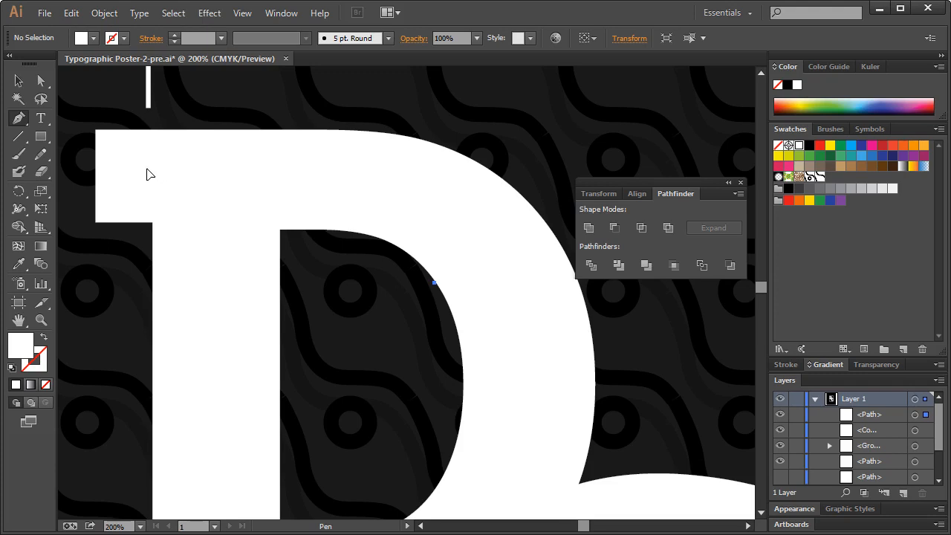
pyautogui.moveTo(146, 171); pyautogui.dragTo(219, 162)
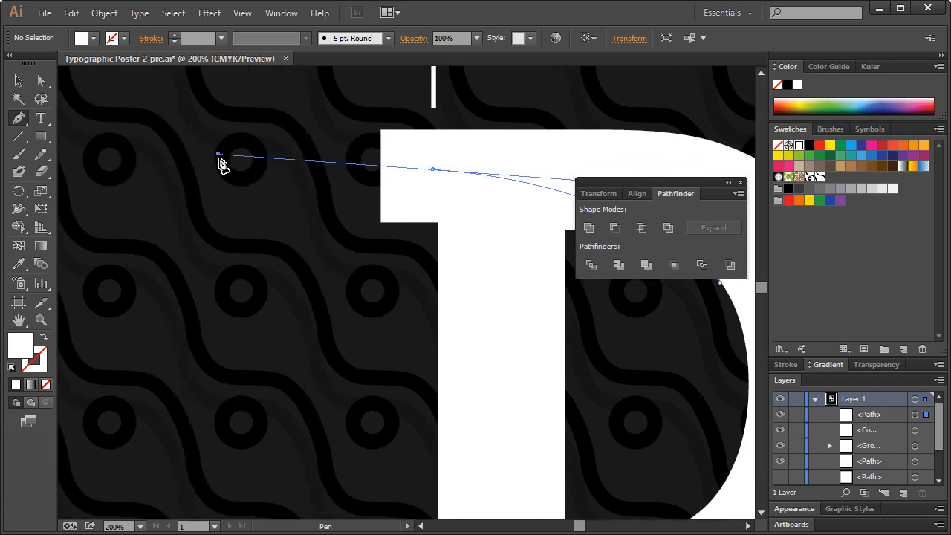
pyautogui.hotkey('ctrl', 'z')
pyautogui.click(740, 182)
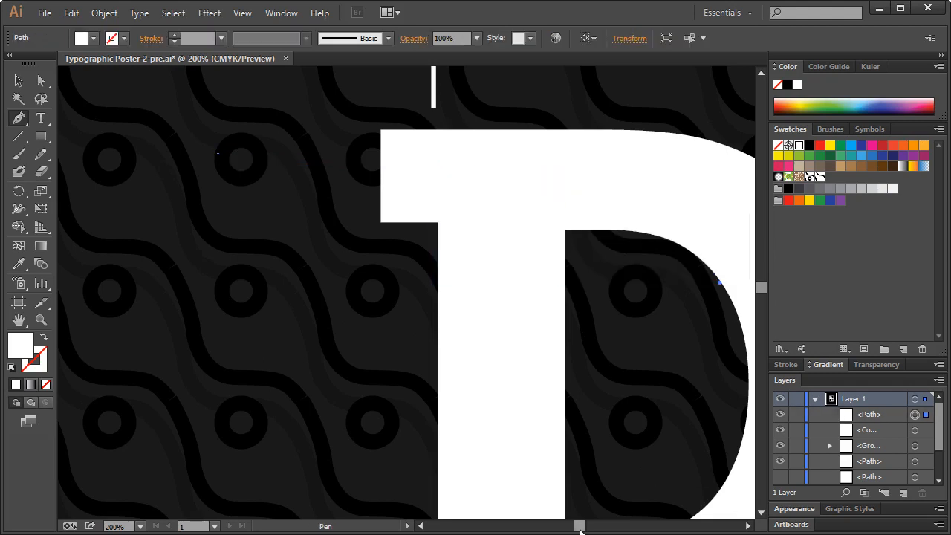
pyautogui.moveTo(579, 529); pyautogui.dragTo(581, 529)
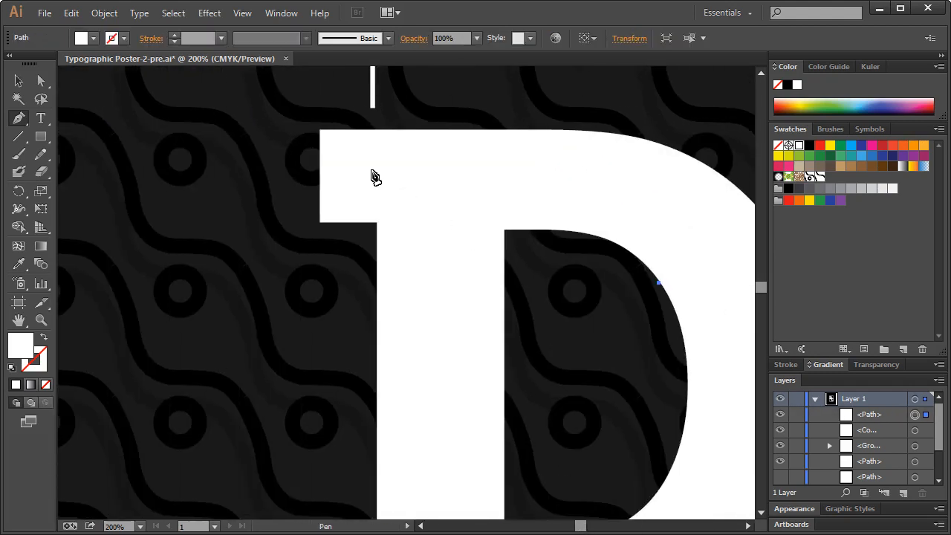
# Curve the Pen path up to the D's top-left serif and back through the counter, closing it as a leaf shape.
pyautogui.moveTo(353, 161); pyautogui.dragTo(112, 170)
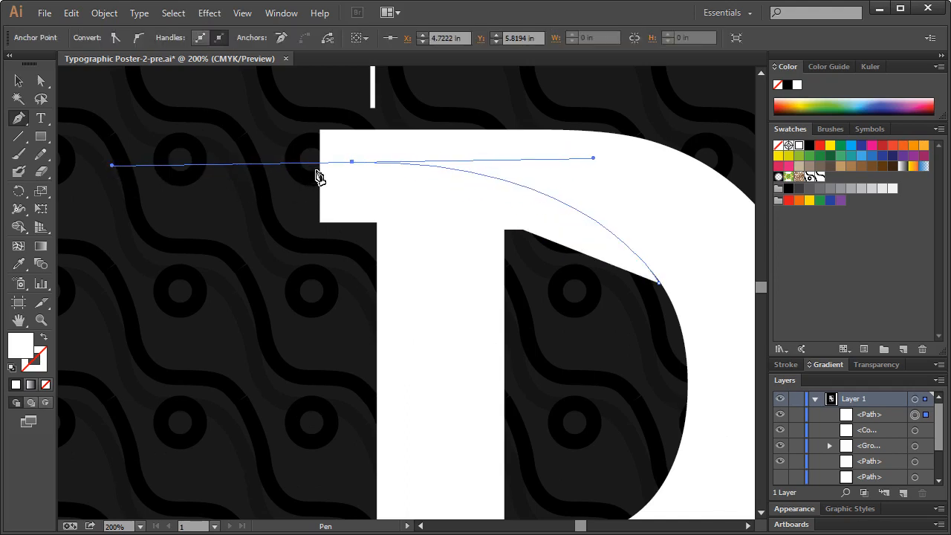
pyautogui.click(351, 162)
pyautogui.click(351, 162)
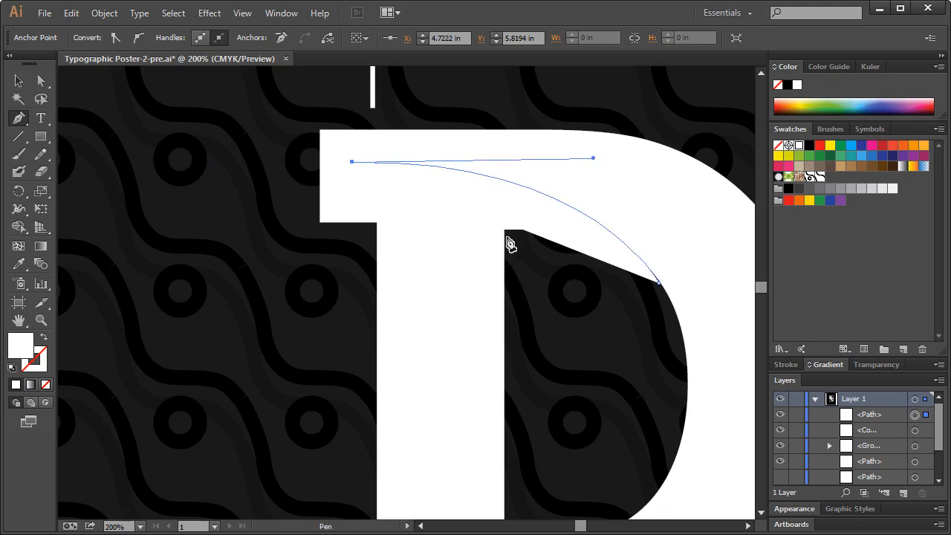
pyautogui.moveTo(508, 239); pyautogui.dragTo(562, 312)
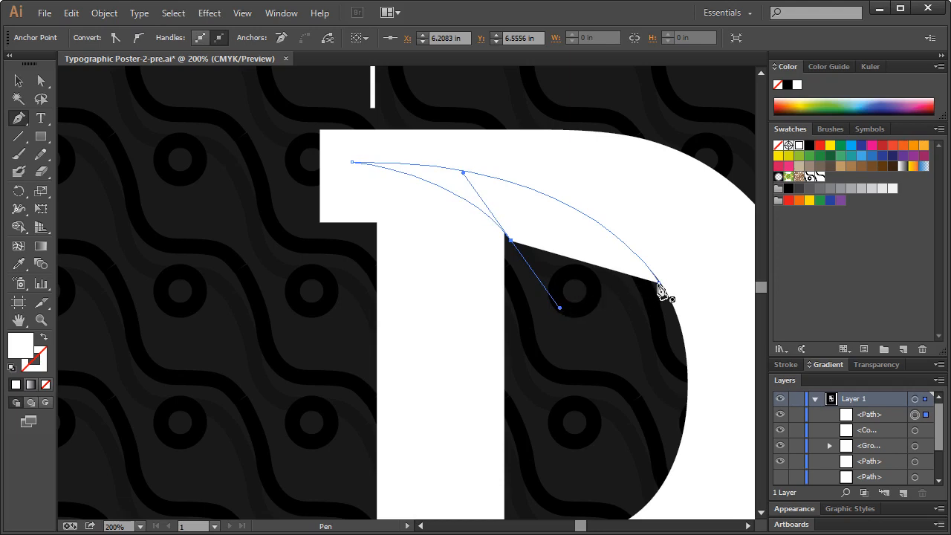
pyautogui.moveTo(658, 282); pyautogui.dragTo(663, 293)
# Subtract the leaf shape from the top of the D with the Pathfinder's Minus Front.
pyautogui.click(19, 81)
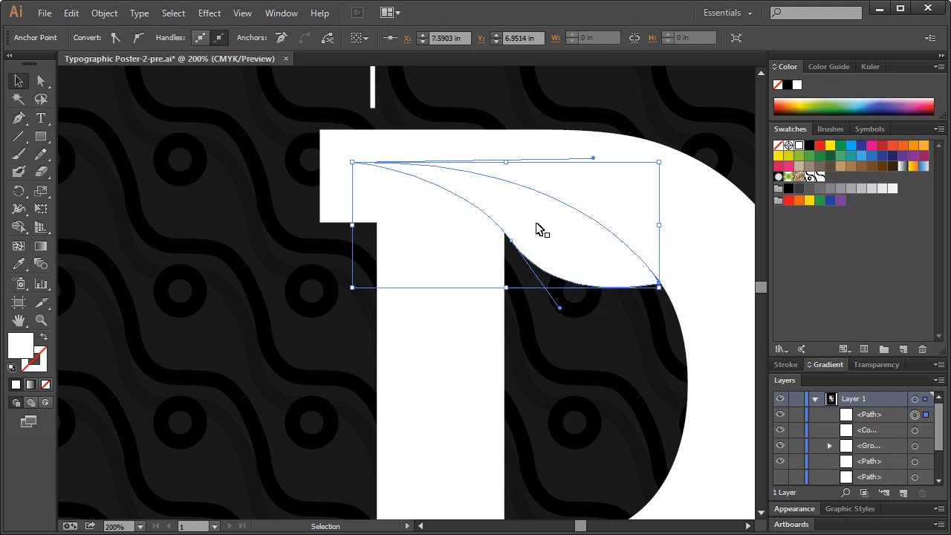
pyautogui.keyDown('shift'); pyautogui.click(561, 179); pyautogui.keyUp('shift')
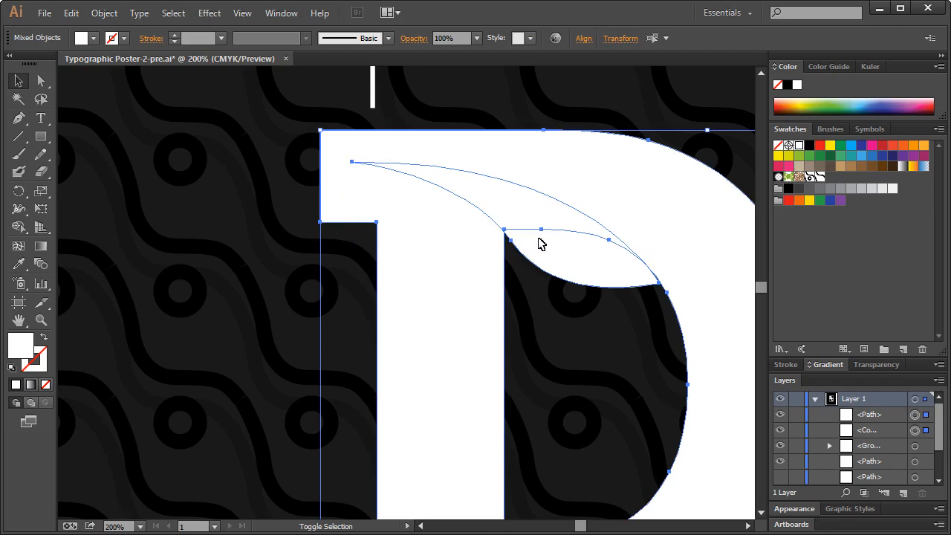
pyautogui.click(280, 14)
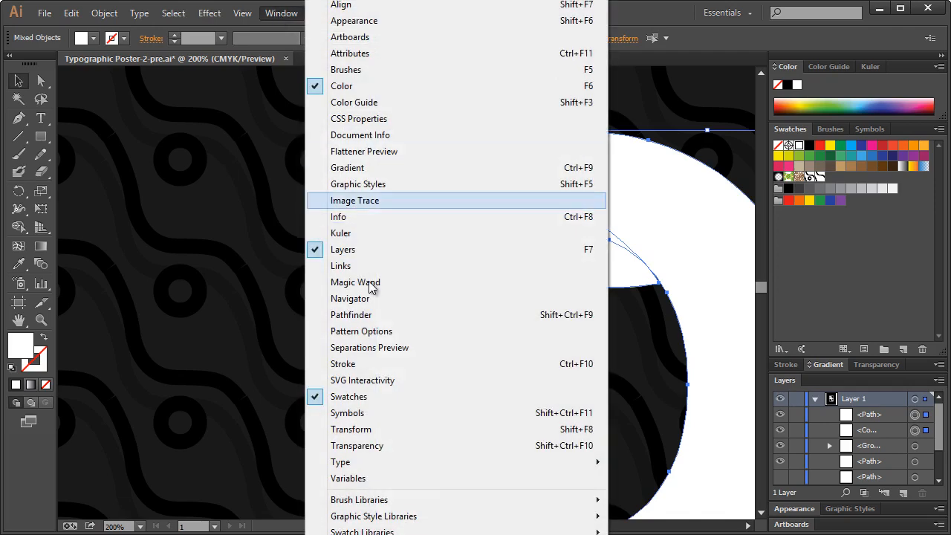
pyautogui.click(393, 318)
pyautogui.click(613, 228)
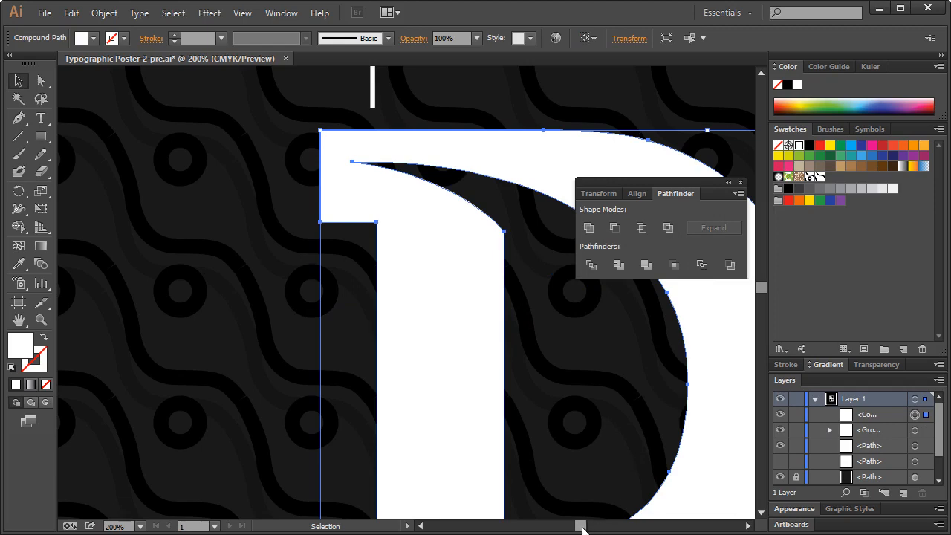
# Examine the cut DC lettering within the whole poster and deselect it.
pyautogui.moveTo(582, 527); pyautogui.dragTo(585, 520)
pyautogui.scroll(-1, 491, 377)
pyautogui.scroll(-3, 486, 362)
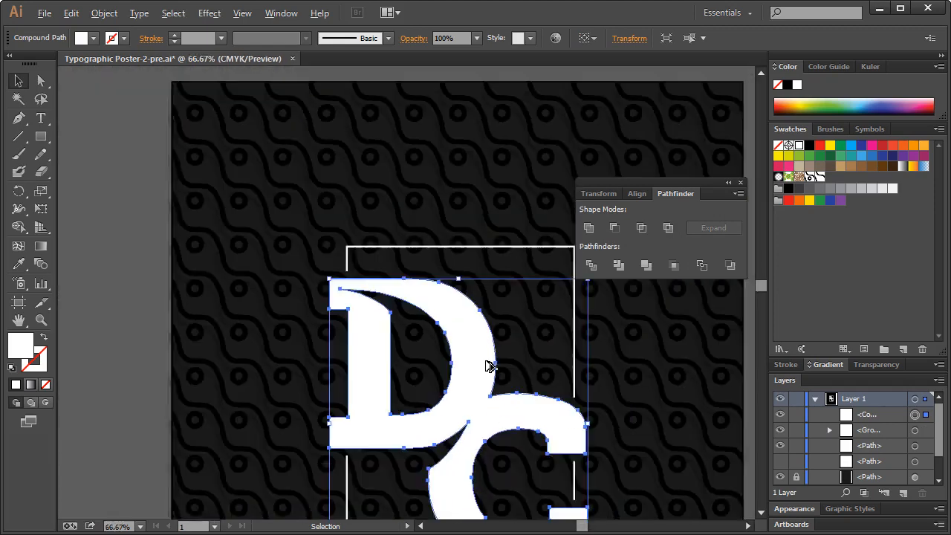
pyautogui.scroll(-1, 490, 366)
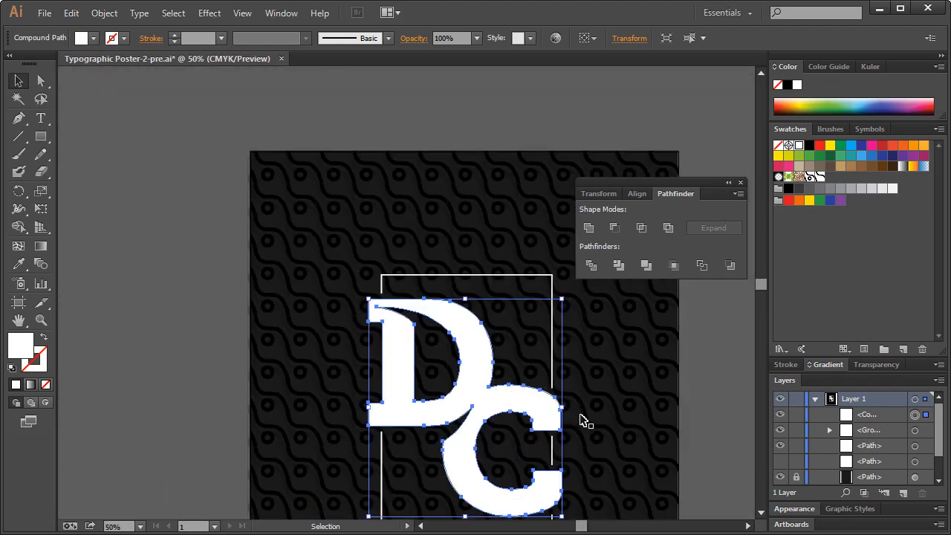
pyautogui.hotkey('ctrl', 'shift', 'b')
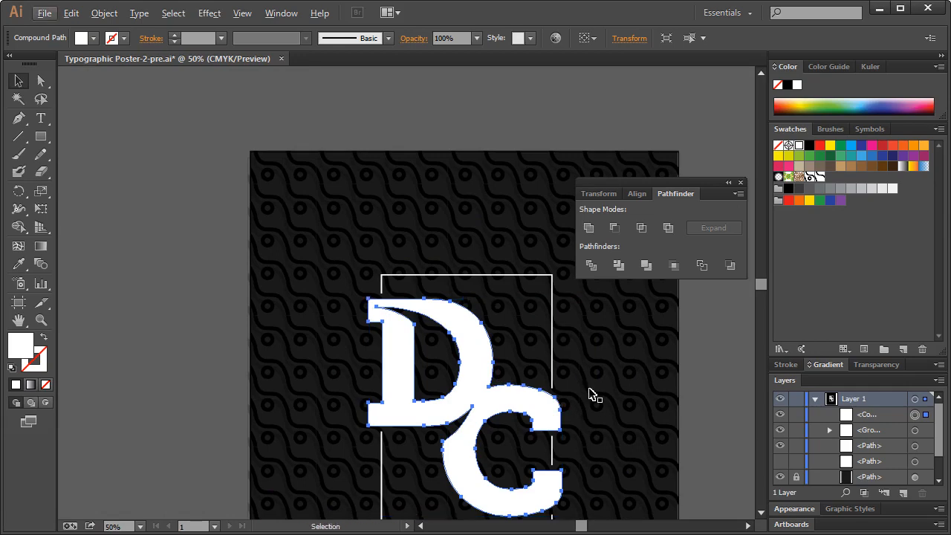
pyautogui.press('space')
pyautogui.moveTo(605, 423); pyautogui.dragTo(562, 307)
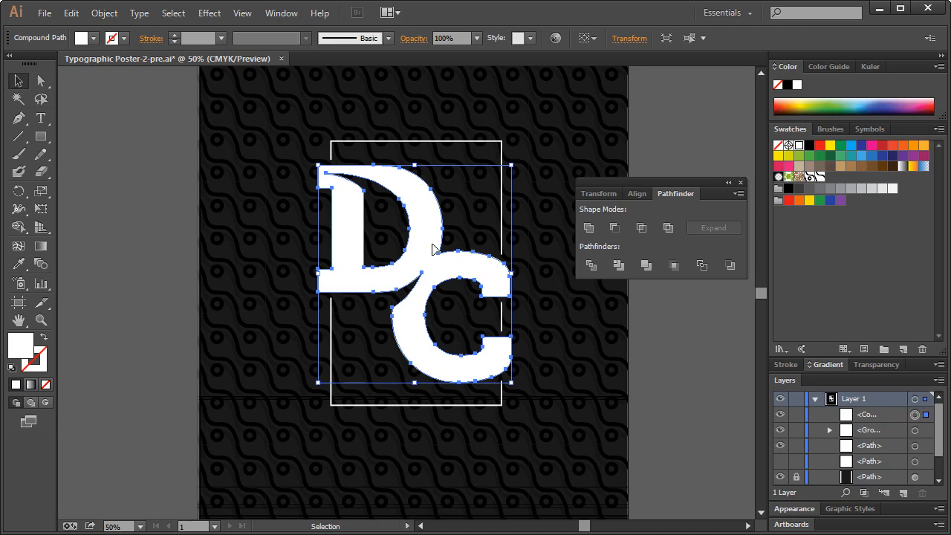
pyautogui.click(446, 315)
# Draw a closed Pen path from the C's upper inner edge, curving to a point inside its left stroke and returning through the counter.
pyautogui.click(41, 320)
pyautogui.click(434, 339)
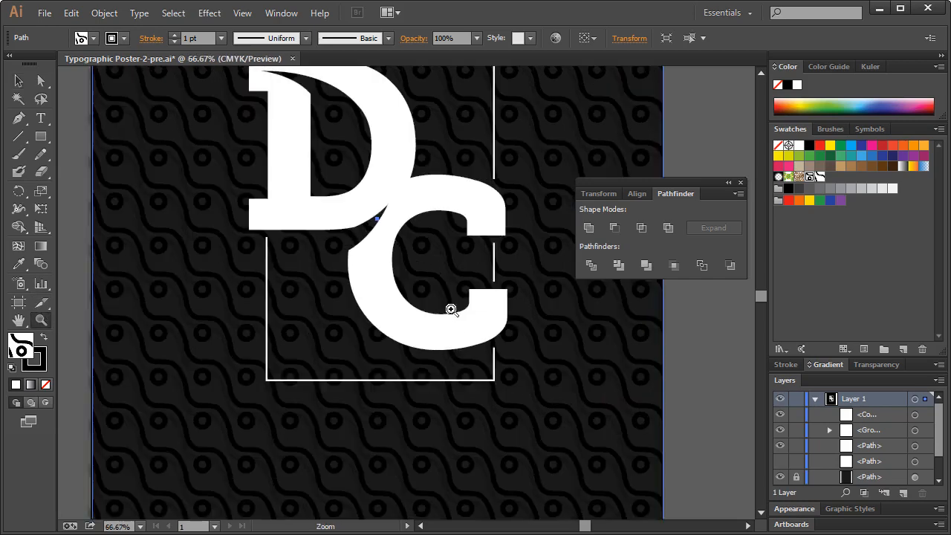
pyautogui.click(431, 296)
pyautogui.click(368, 267)
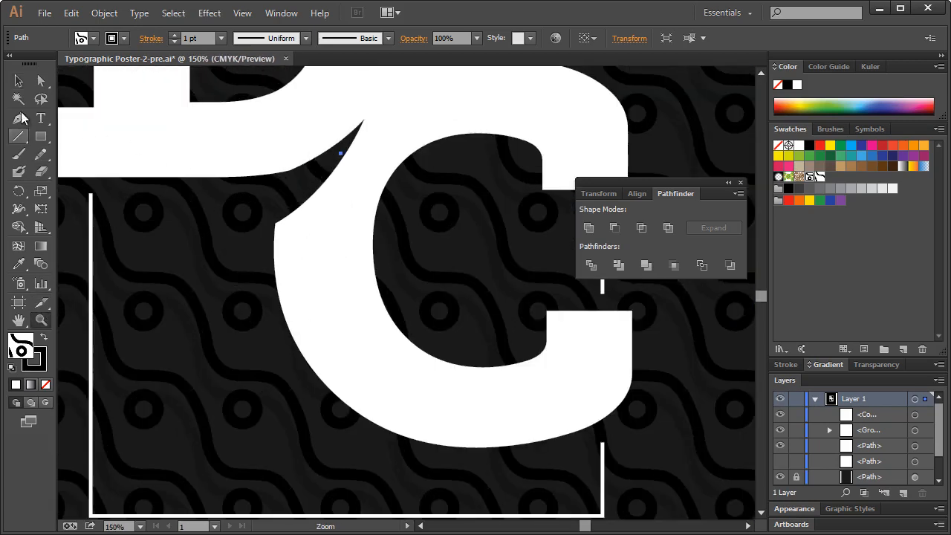
pyautogui.click(19, 118)
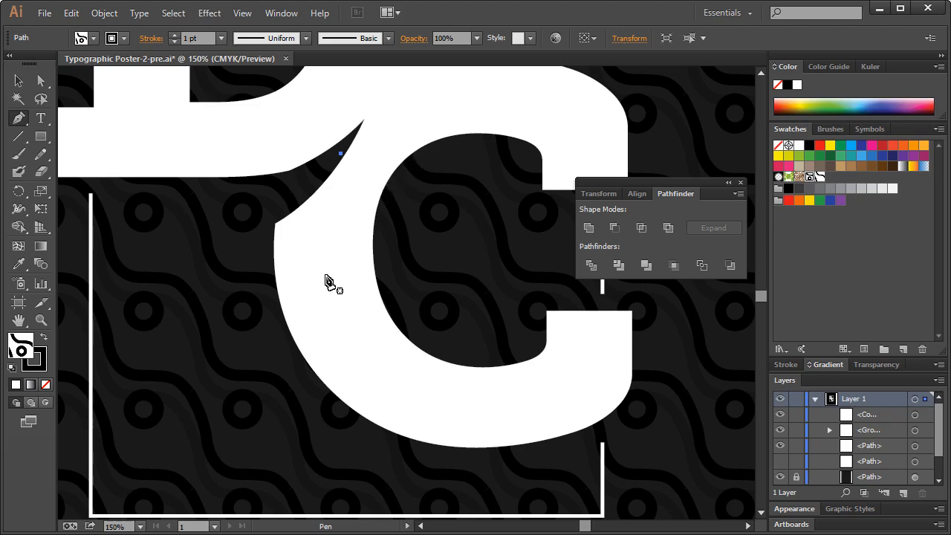
pyautogui.click(457, 136)
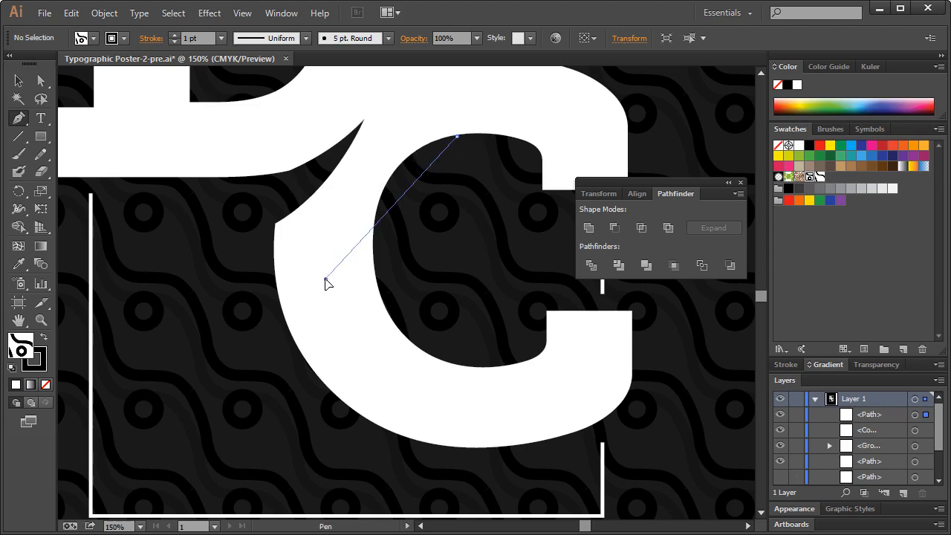
pyautogui.moveTo(326, 278); pyautogui.dragTo(273, 428)
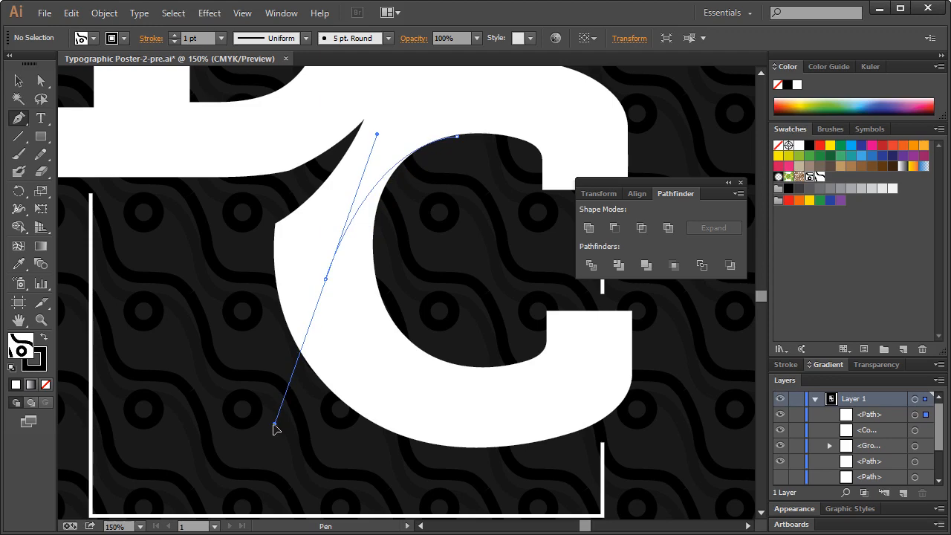
pyautogui.click(326, 279)
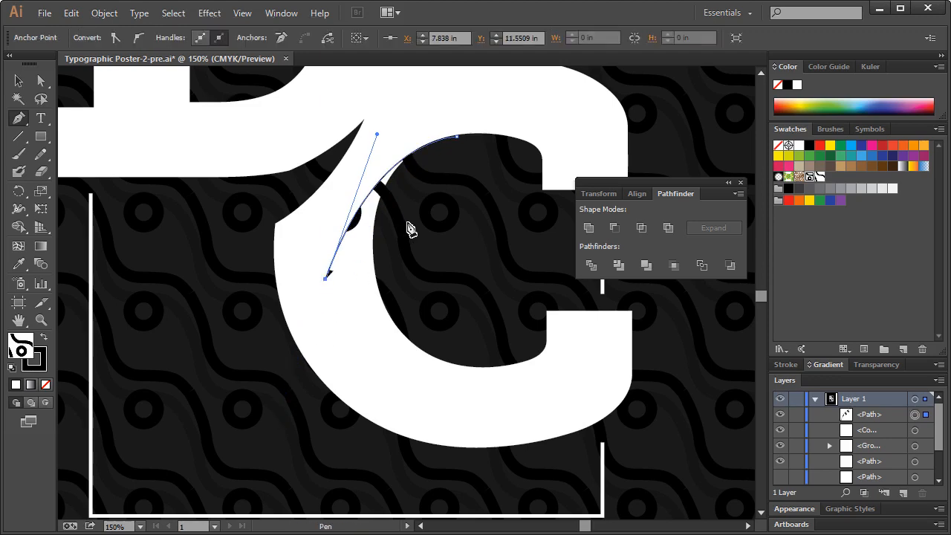
pyautogui.moveTo(410, 222); pyautogui.dragTo(465, 221)
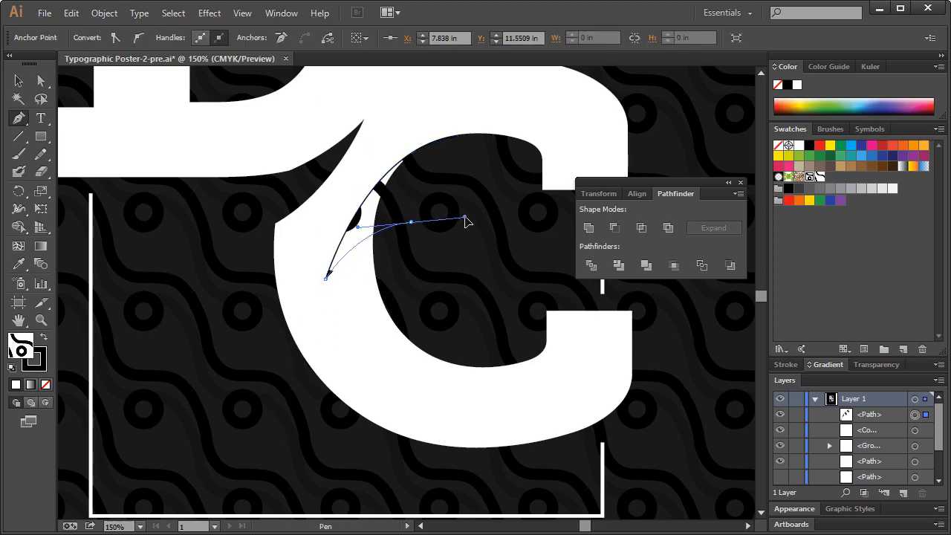
pyautogui.click(410, 222)
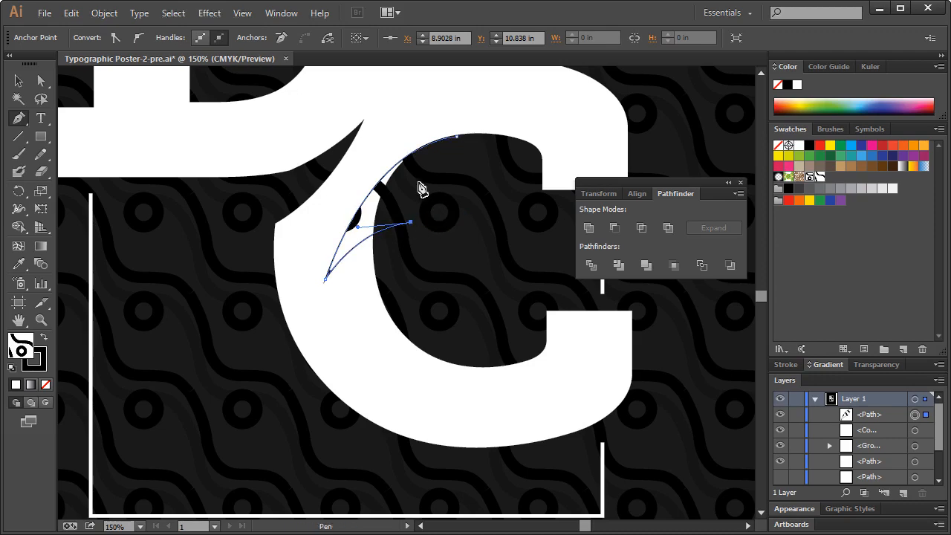
pyautogui.click(458, 137)
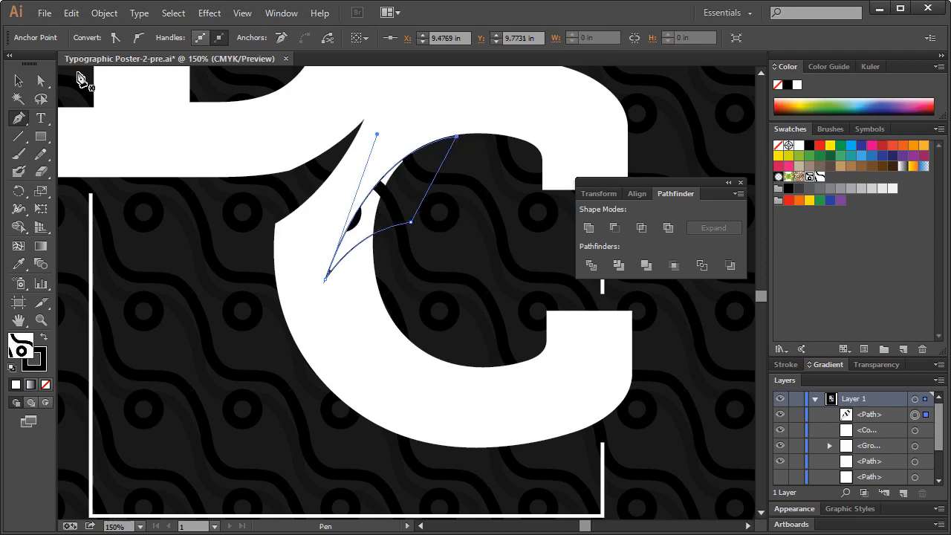
# Subtract the new curved shape from the C's left stroke with Minus Front, and deselect the lettering.
pyautogui.click(18, 80)
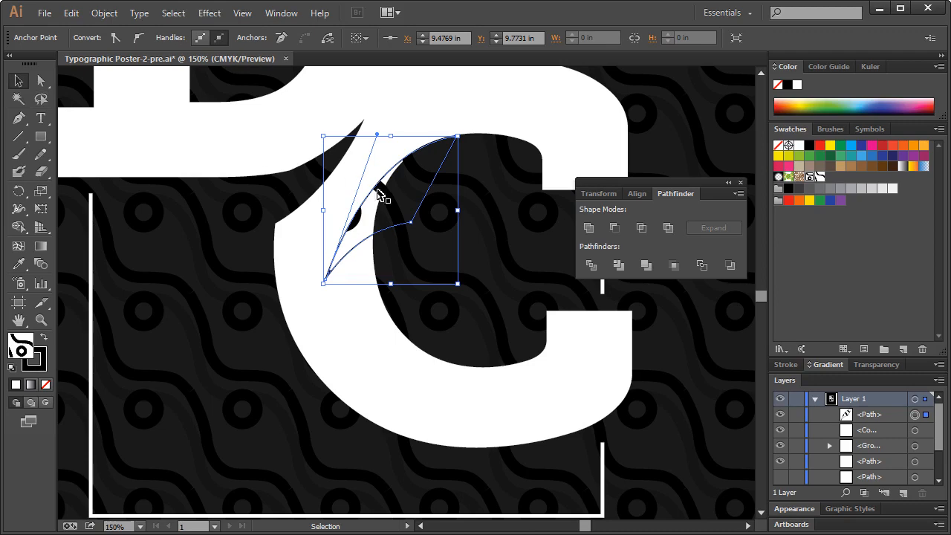
pyautogui.keyDown('shift'); pyautogui.click(414, 118); pyautogui.keyUp('shift')
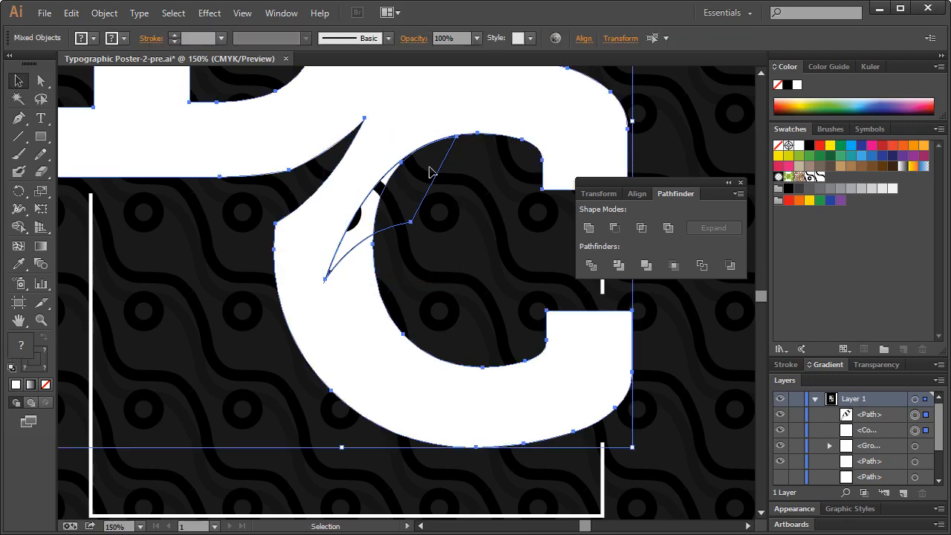
pyautogui.click(614, 227)
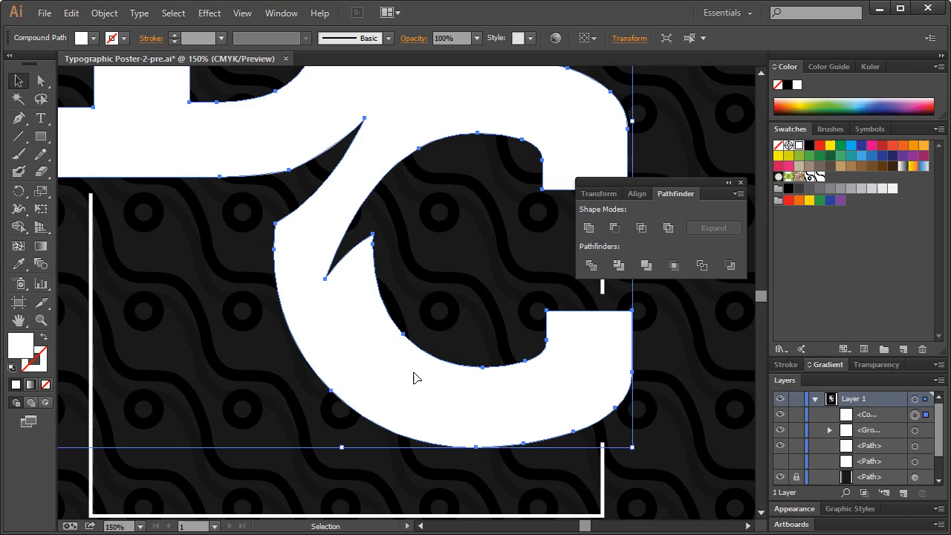
pyautogui.click(418, 308)
# Draw a closed Pen path from the C's lower inner edge, curving to a point inside its bottom stroke and returning through the counter.
pyautogui.press('p')
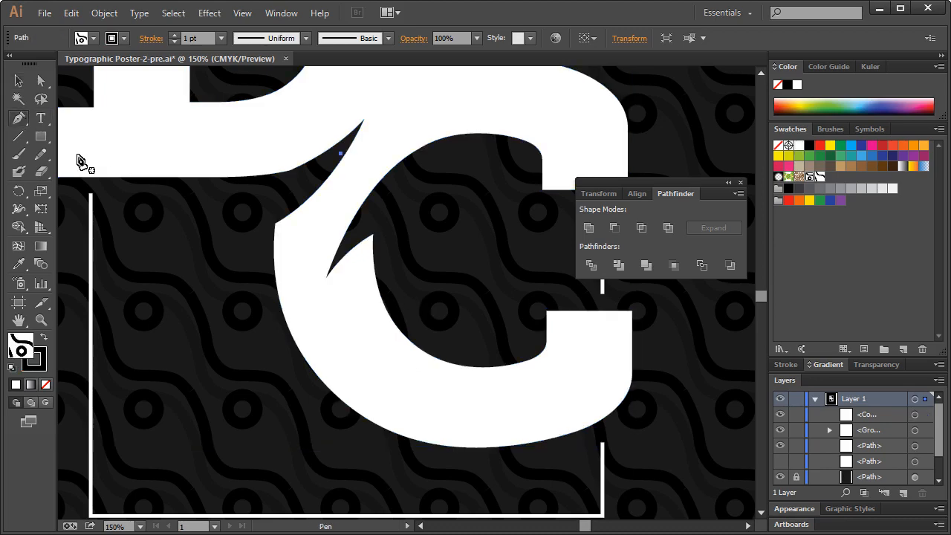
pyautogui.click(399, 327)
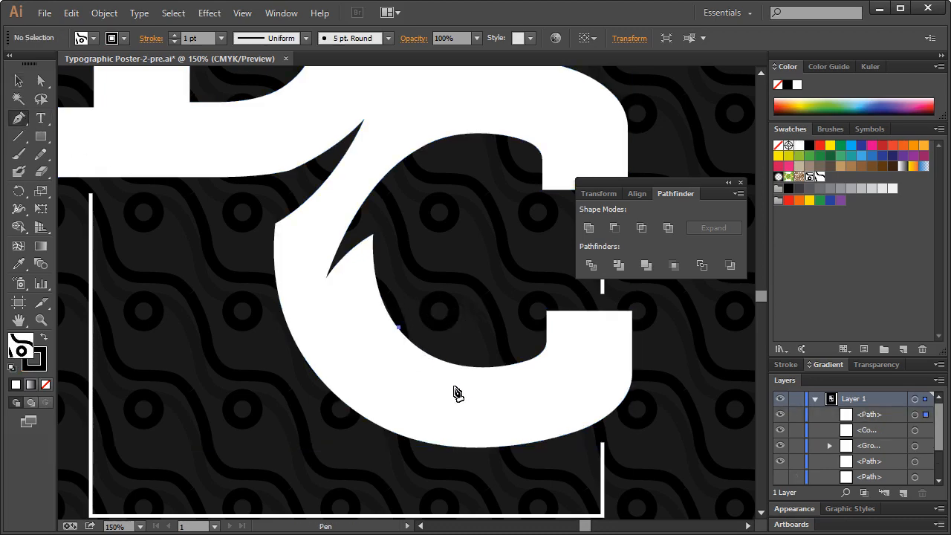
pyautogui.moveTo(555, 398); pyautogui.dragTo(654, 387)
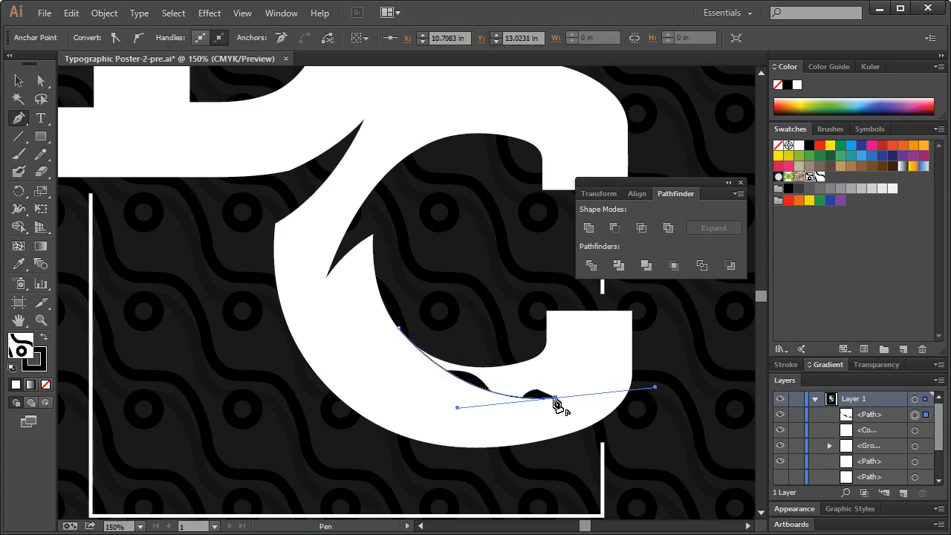
pyautogui.click(554, 398)
pyautogui.moveTo(477, 349); pyautogui.dragTo(462, 307)
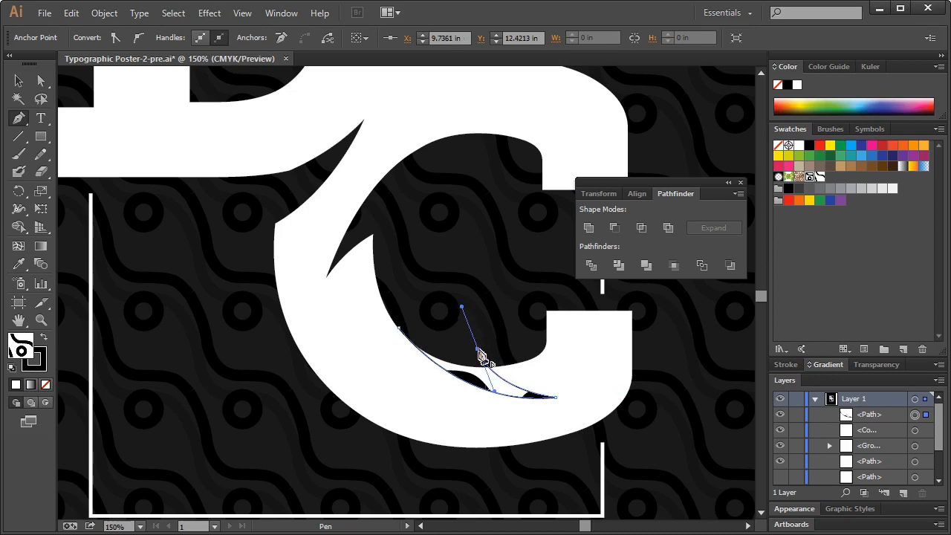
pyautogui.click(477, 349)
pyautogui.click(399, 327)
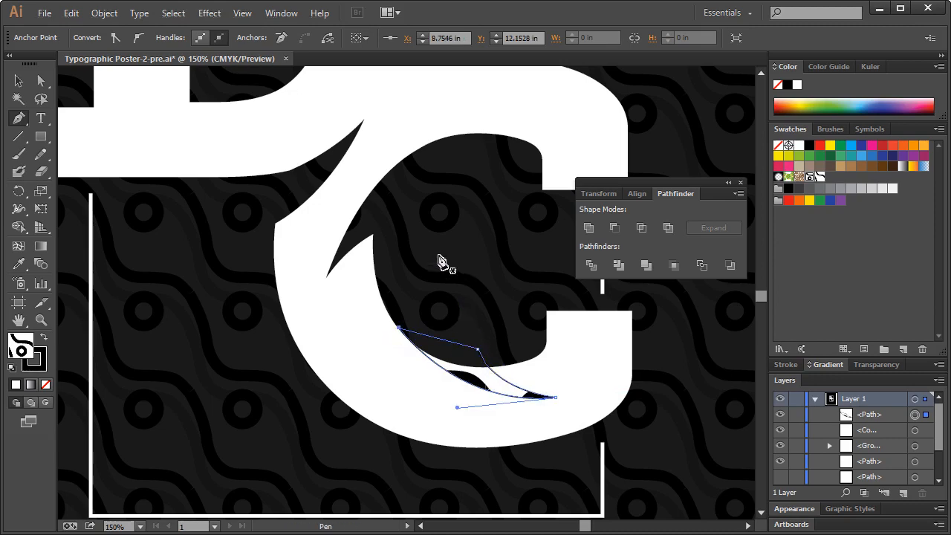
# Subtract the curved shape from the C's bottom stroke with Minus Front, and deselect everything.
pyautogui.click(19, 80)
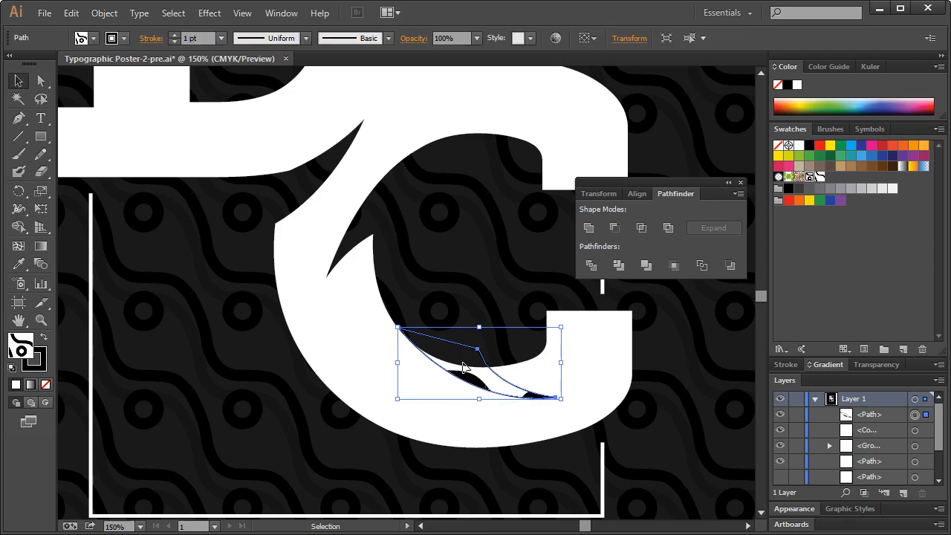
pyautogui.keyDown('shift'); pyautogui.click(613, 357); pyautogui.keyUp('shift')
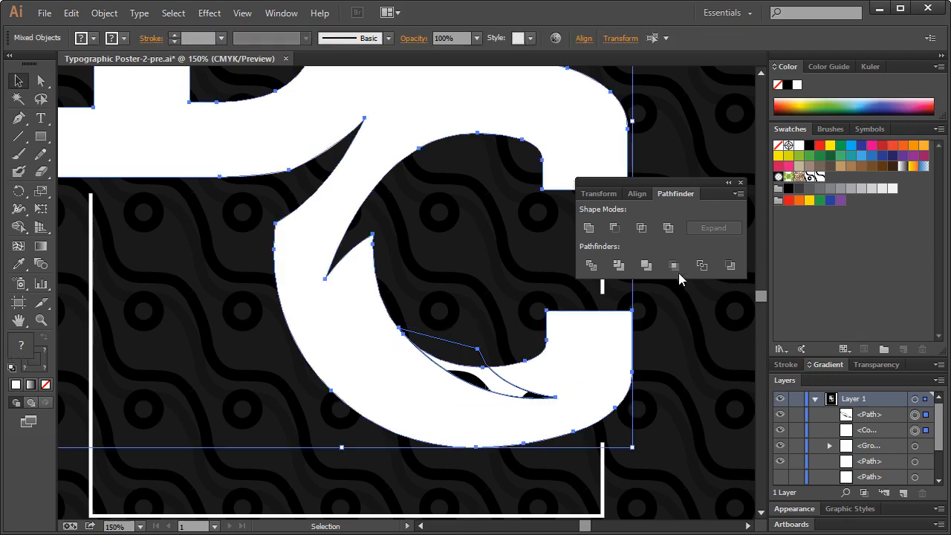
pyautogui.click(624, 229)
pyautogui.click(480, 284)
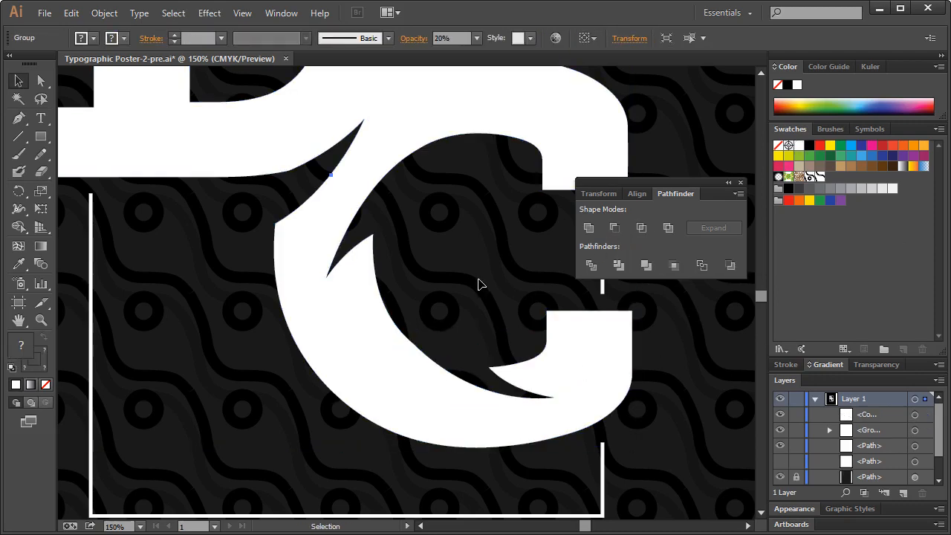
pyautogui.scroll(-3, 378, 276)
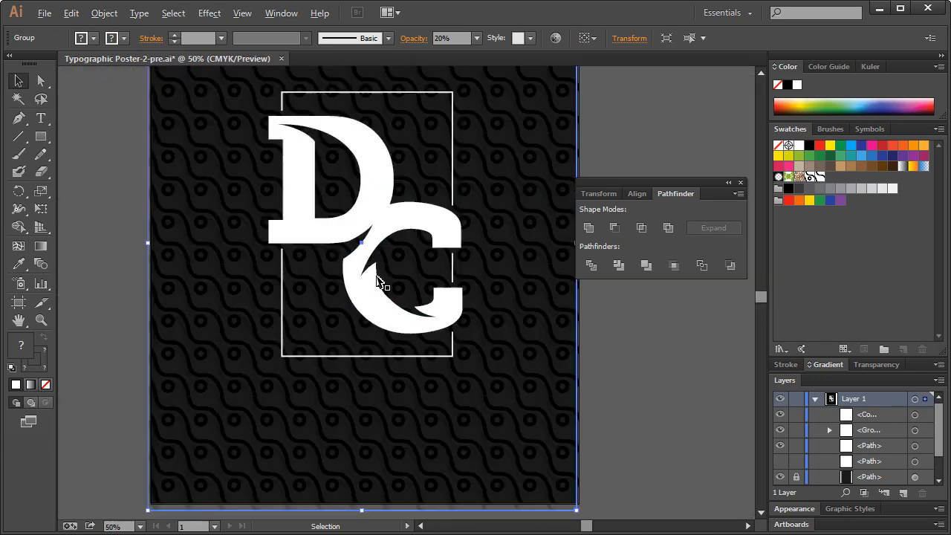
pyautogui.scroll(-1, 378, 275)
pyautogui.scroll(1, 378, 276)
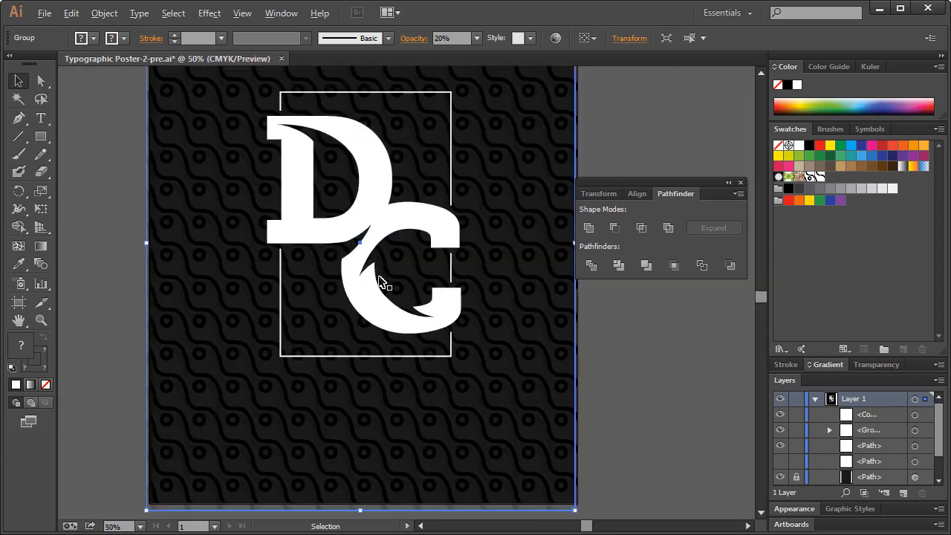
pyautogui.click(631, 151)
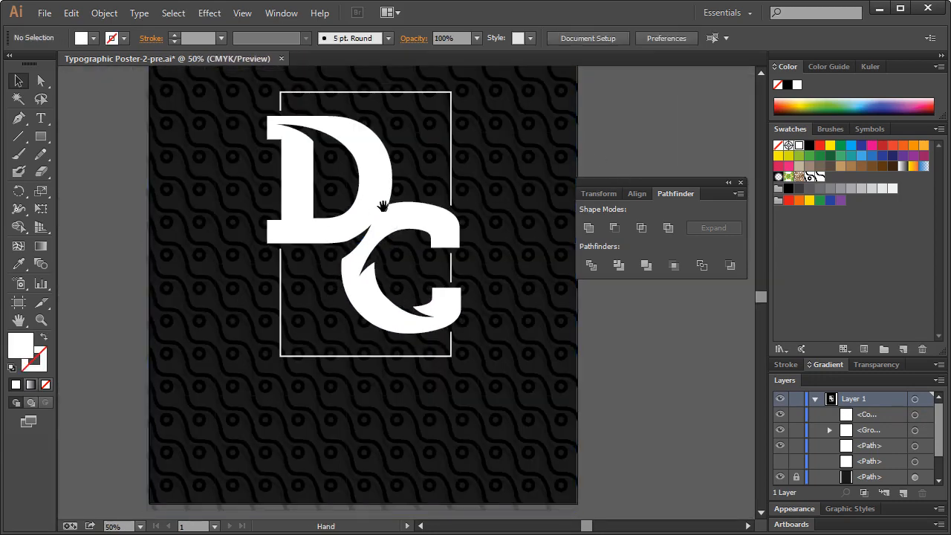
# Fill the DC lettering with the light blue swatch C=70 M=15 Y=0 K=0 and deselect it.
pyautogui.scroll(2, 383, 231)
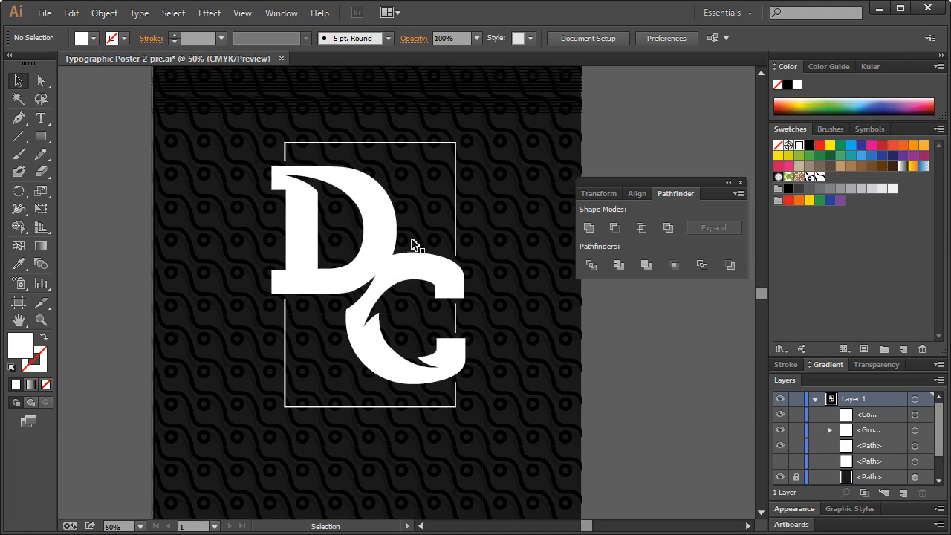
pyautogui.press('space')
pyautogui.moveTo(380, 244)
pyautogui.mouseDown()
pyautogui.moveTo(356, 272)
pyautogui.moveTo(368, 245)
pyautogui.mouseUp()
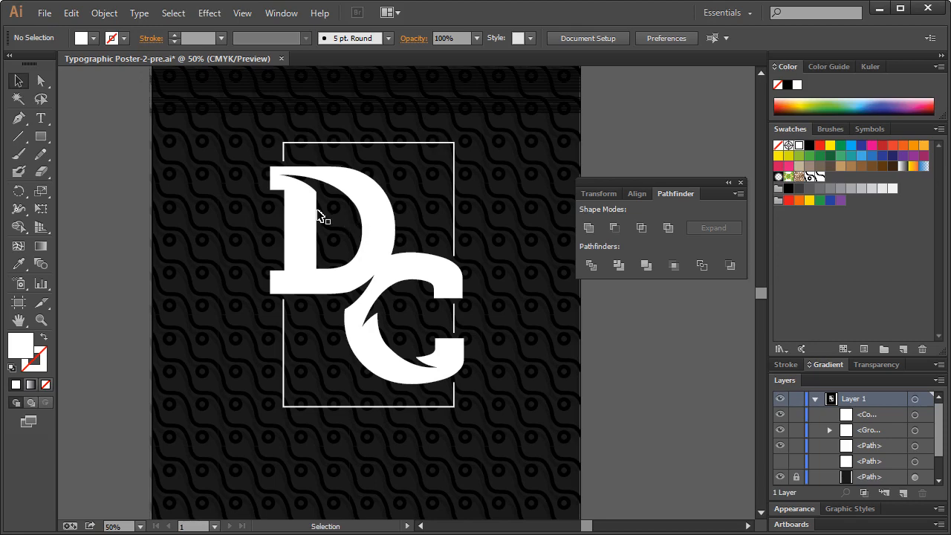
pyautogui.click(380, 209)
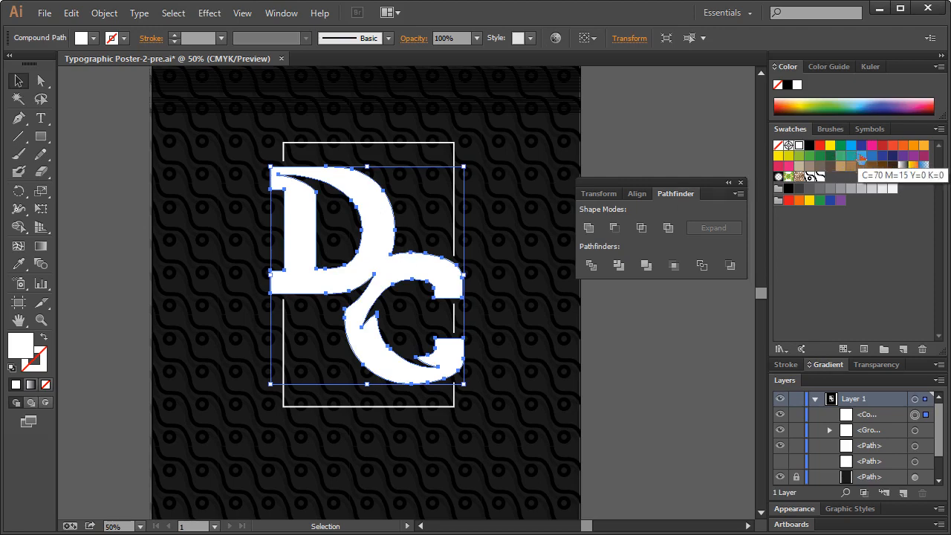
pyautogui.click(861, 156)
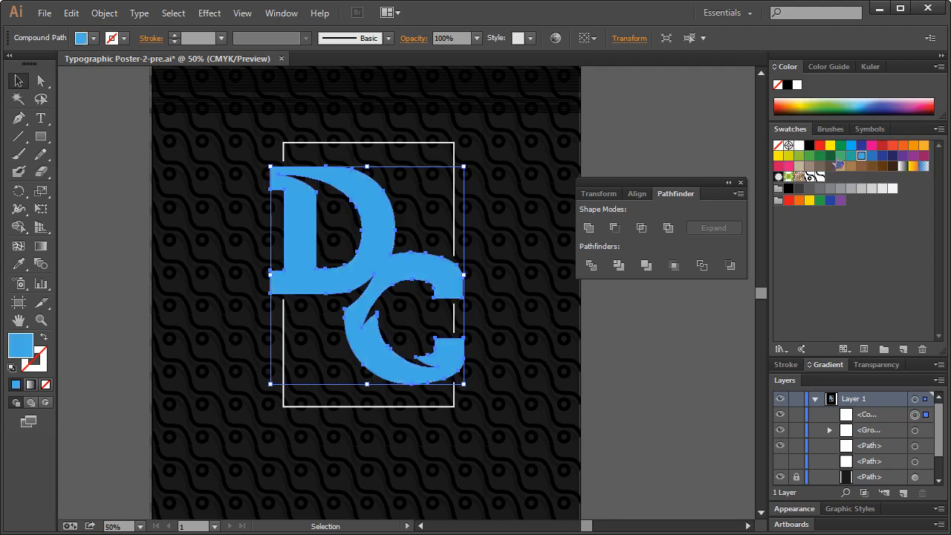
pyautogui.click(653, 154)
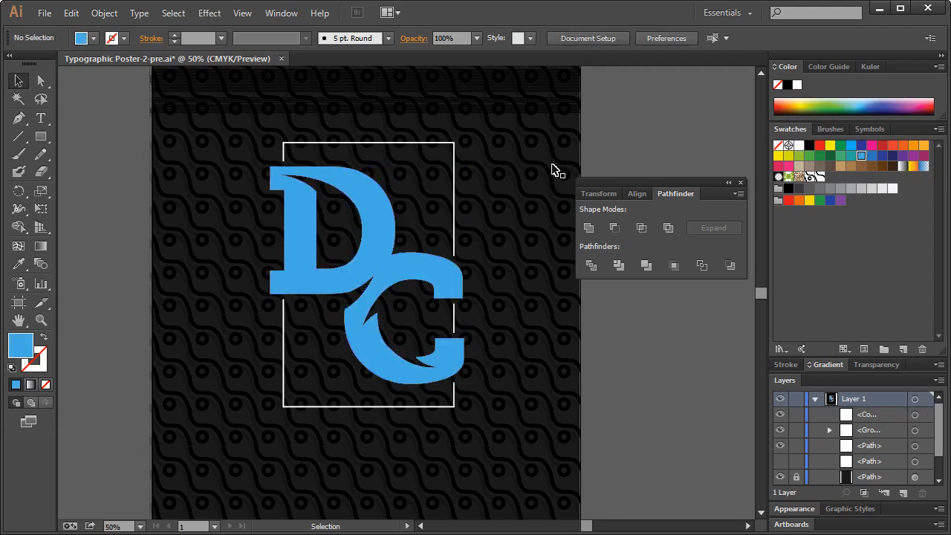
# Select all the pieces of the thin rectangular frame around the lettering and group them.
pyautogui.click(455, 144)
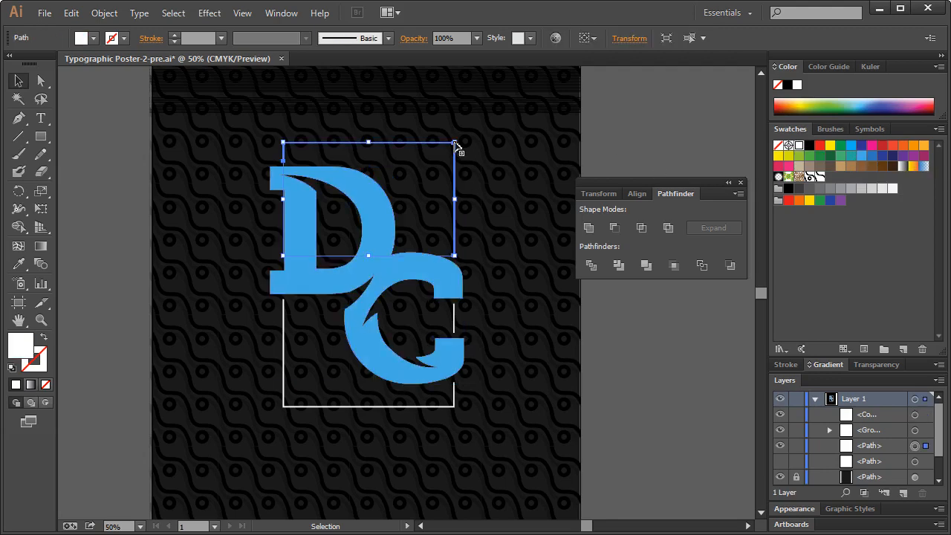
pyautogui.keyDown('shift'); pyautogui.click(454, 320); pyautogui.keyUp('shift')
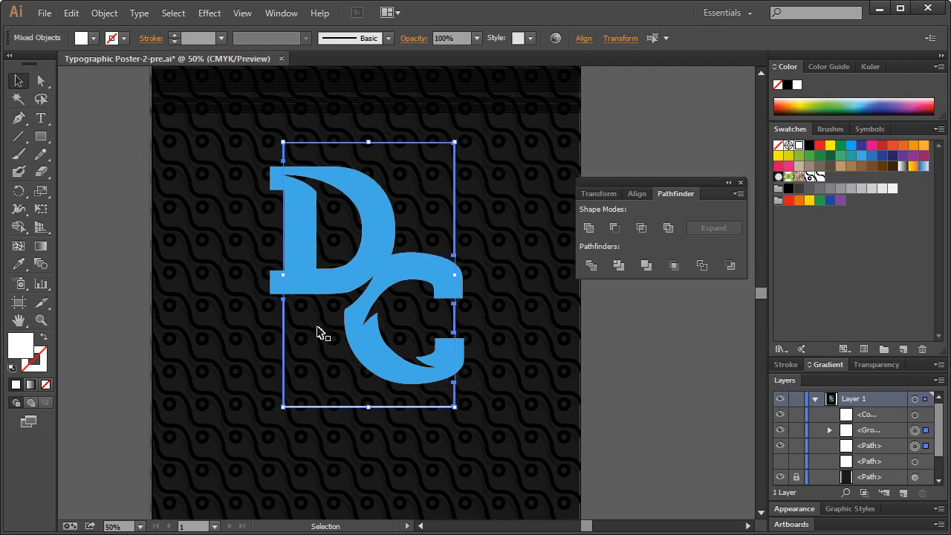
pyautogui.hotkey('ctrl', 'g')
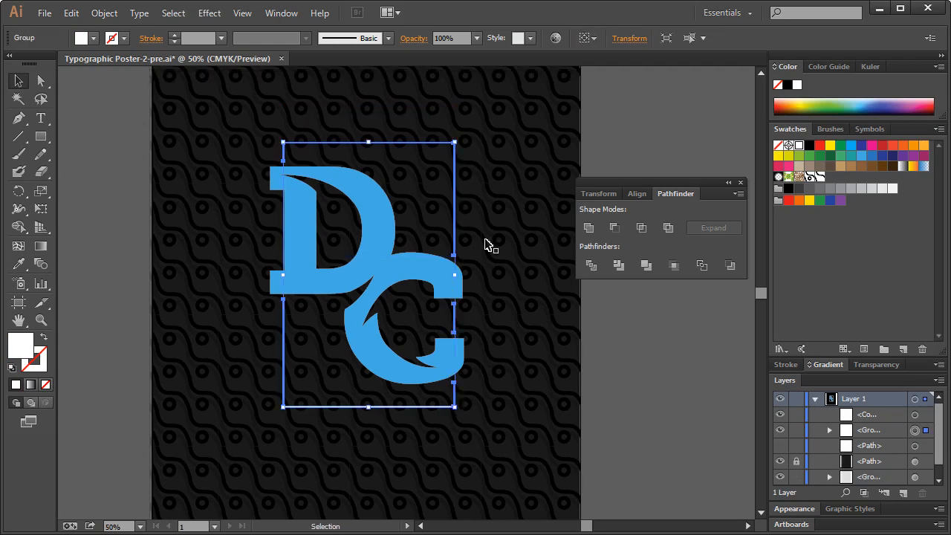
# Fill the grouped frame with a dark grey swatch and deselect it.
pyautogui.click(820, 189)
pyautogui.click(677, 164)
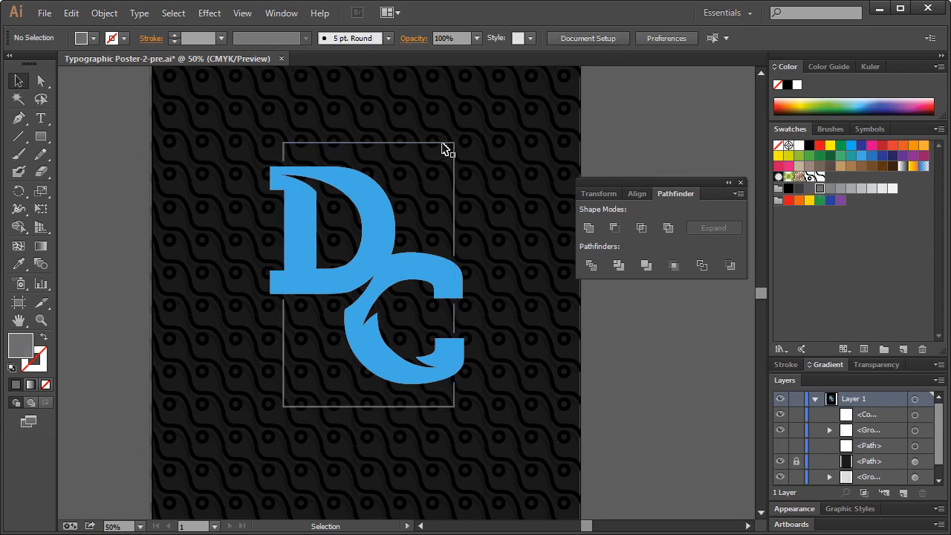
pyautogui.click(449, 148)
pyautogui.click(809, 188)
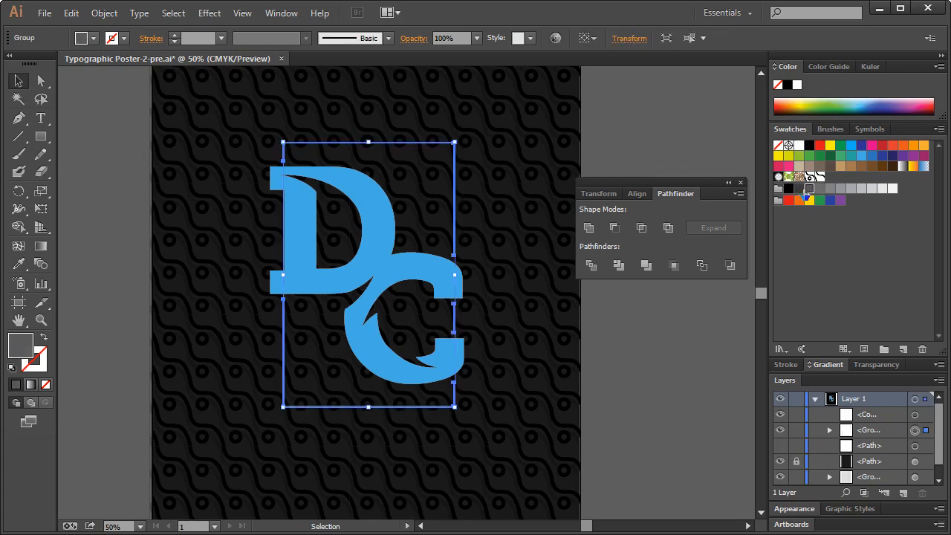
pyautogui.click(661, 148)
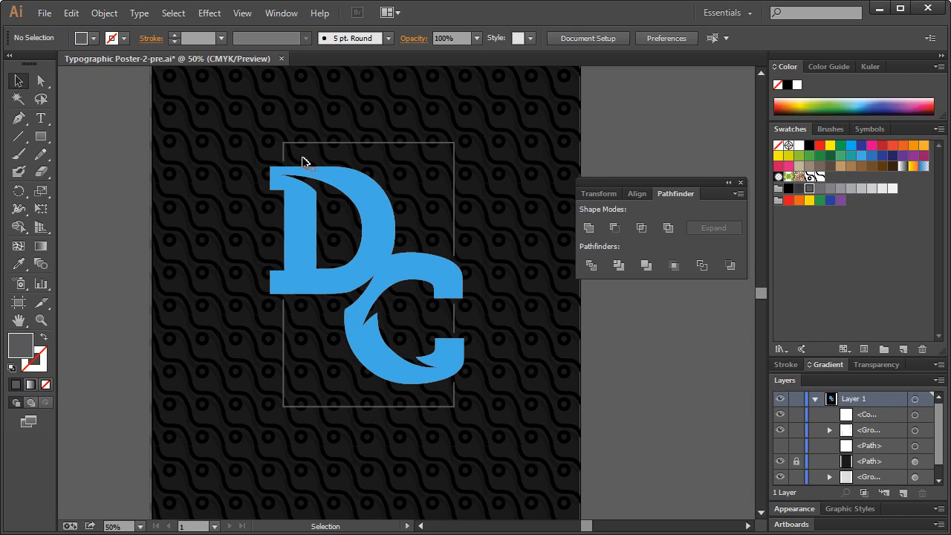
# Paste a copy of the DC lettering directly in front of the original, and hide the original beneath it.
pyautogui.click(377, 215)
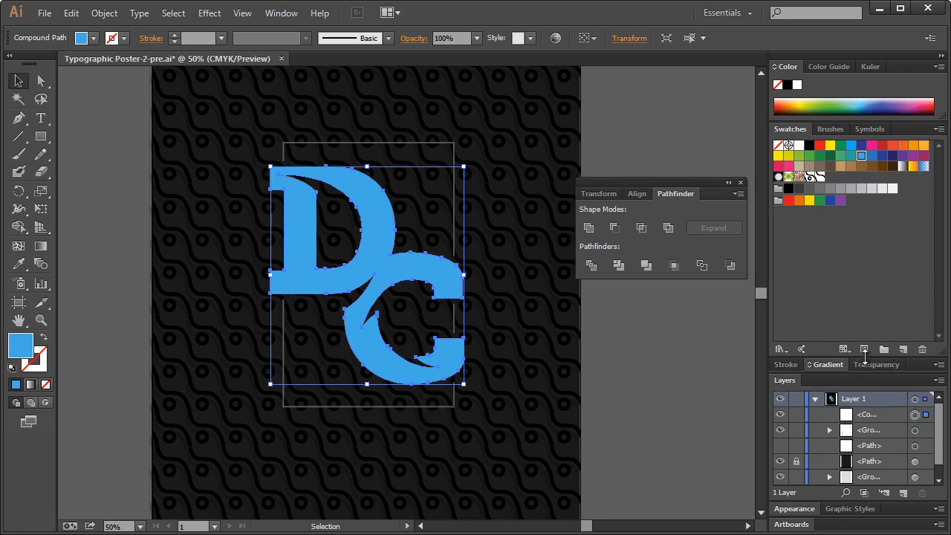
pyautogui.moveTo(864, 357); pyautogui.dragTo(866, 232)
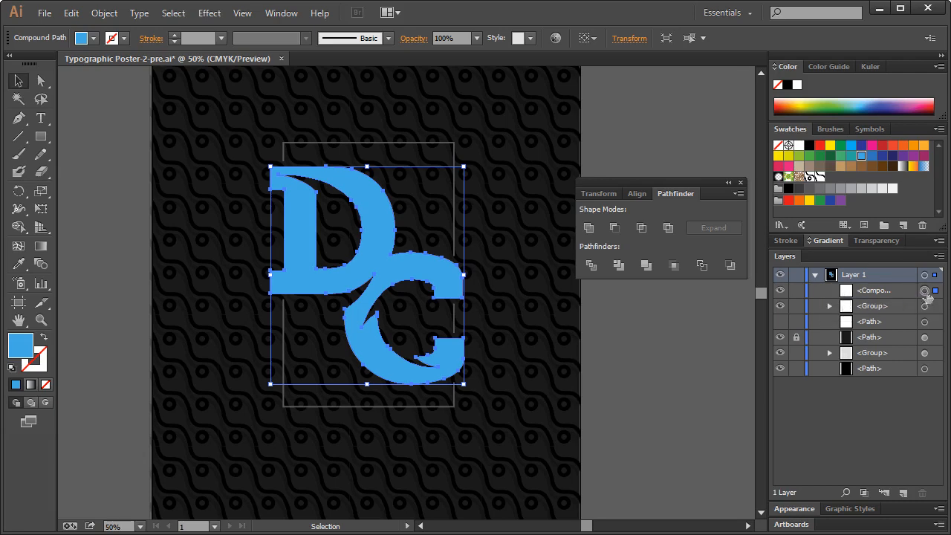
pyautogui.hotkey('ctrl', 'c')
pyautogui.hotkey('ctrl', 'f')
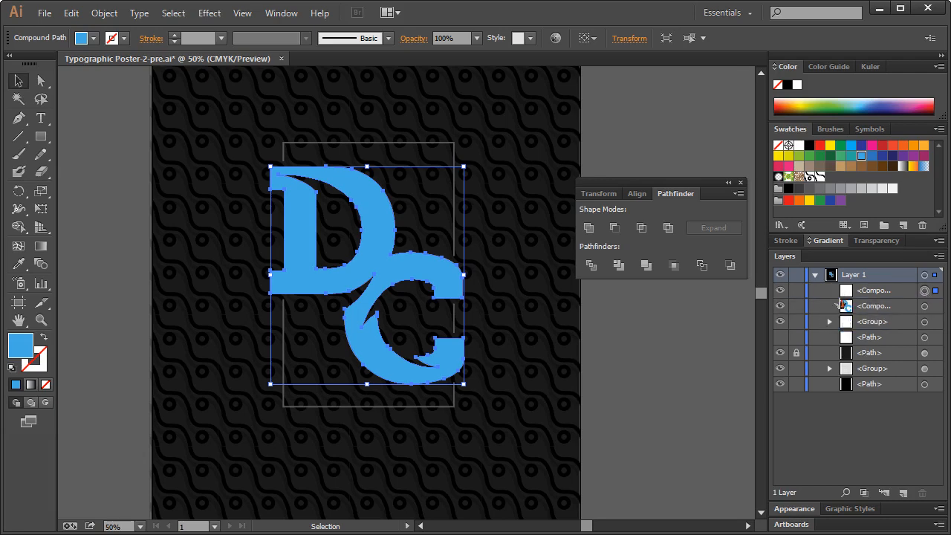
pyautogui.hotkey('ctrl', 'shift', 'a')
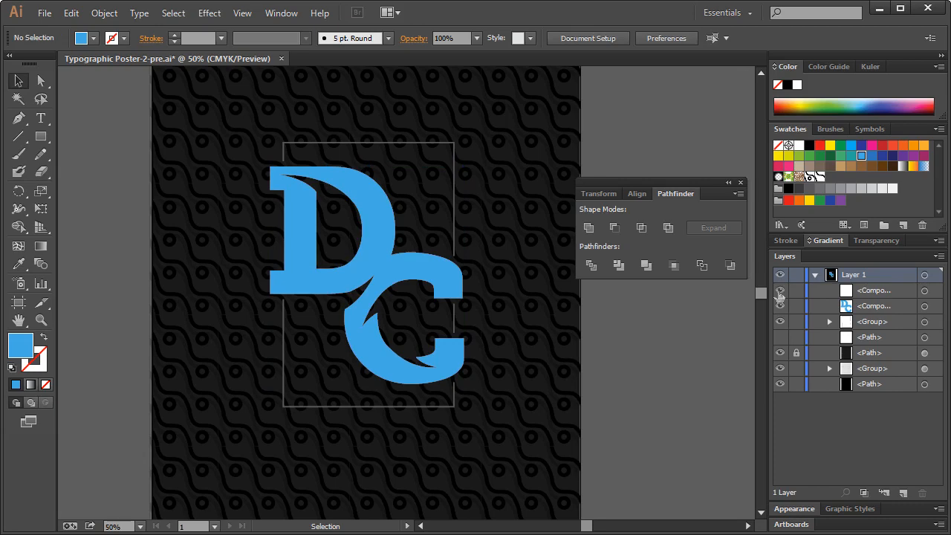
pyautogui.click(781, 305)
# Add a 4 pt stroke to the visible DC lettering copy, with its selection edges hidden.
pyautogui.click(924, 290)
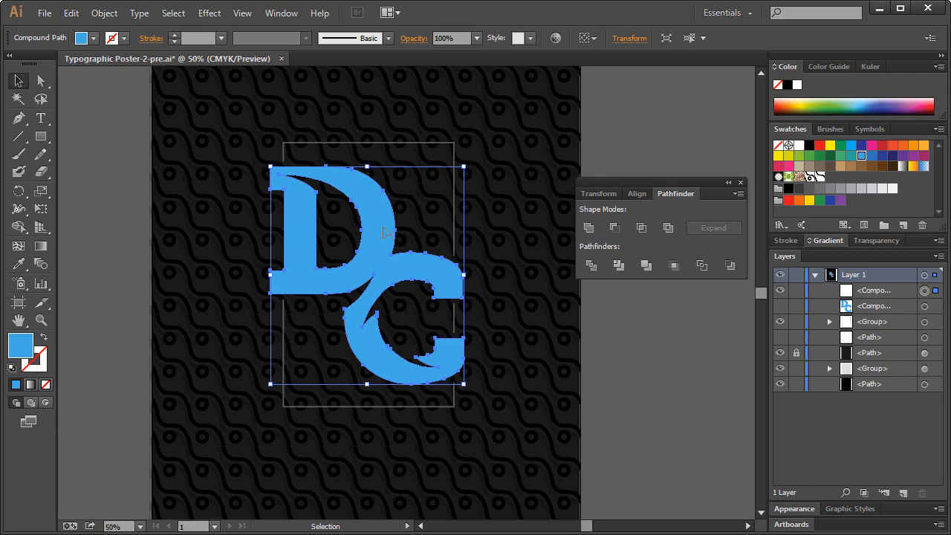
pyautogui.hotkey('ctrl', 'h')
pyautogui.click(810, 509)
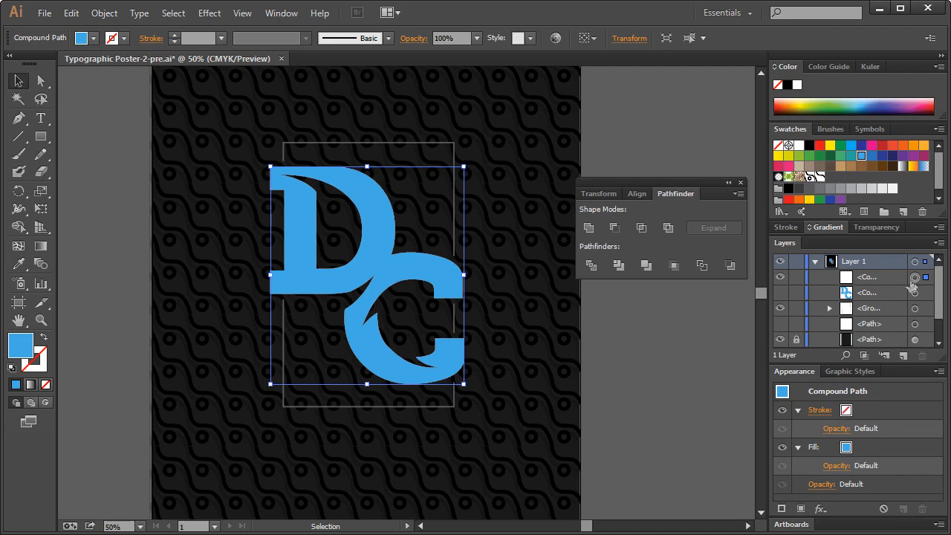
pyautogui.click(868, 410)
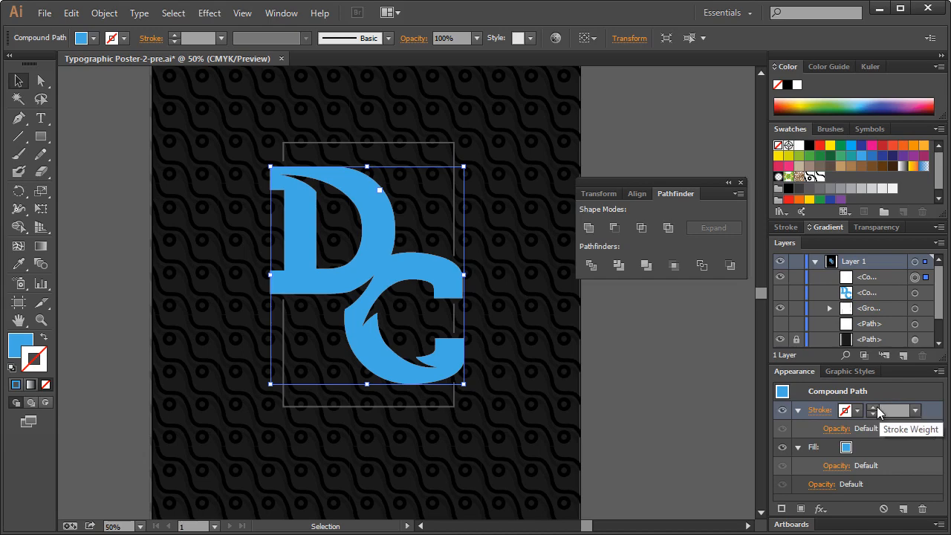
pyautogui.click(874, 407)
pyautogui.click(875, 408)
pyautogui.click(875, 408)
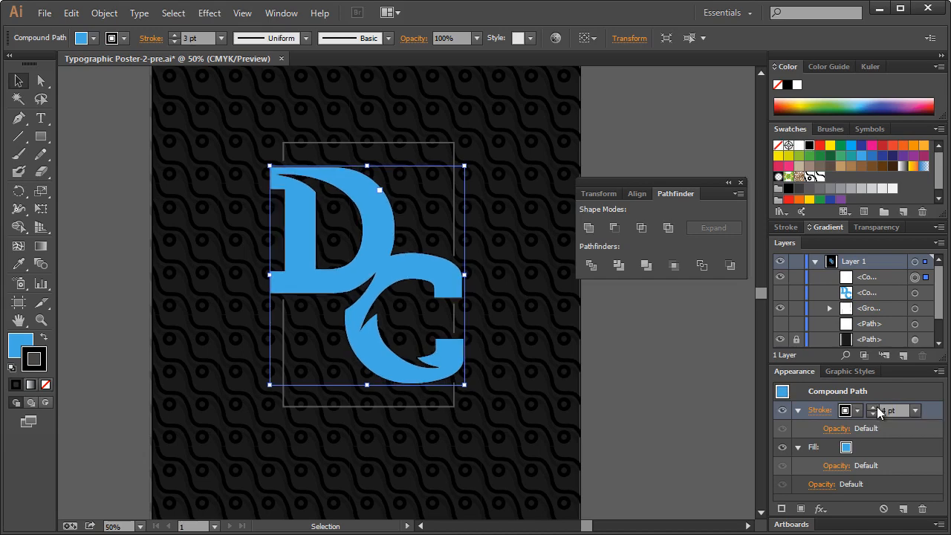
pyautogui.click(874, 407)
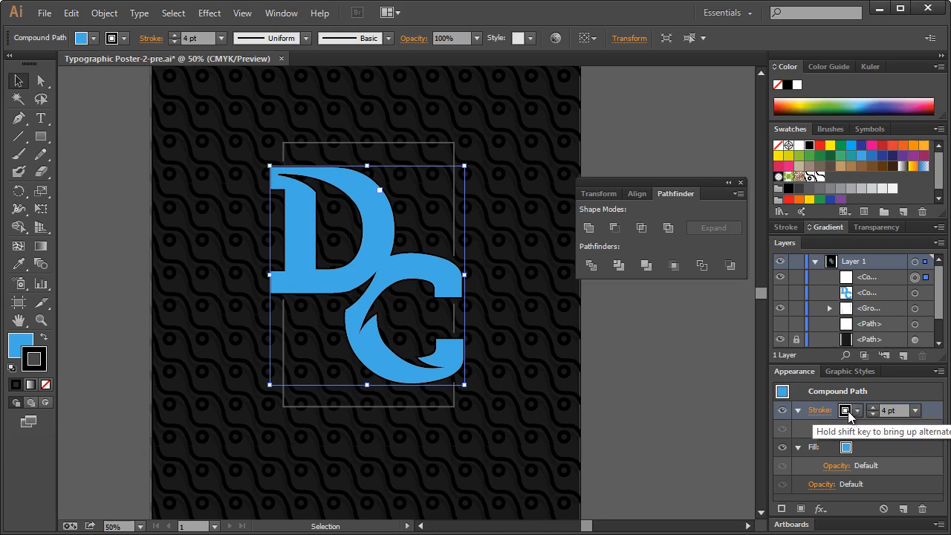
# Colour the lettering's stroke white and set its weight to 5 pt.
pyautogui.click(847, 416)
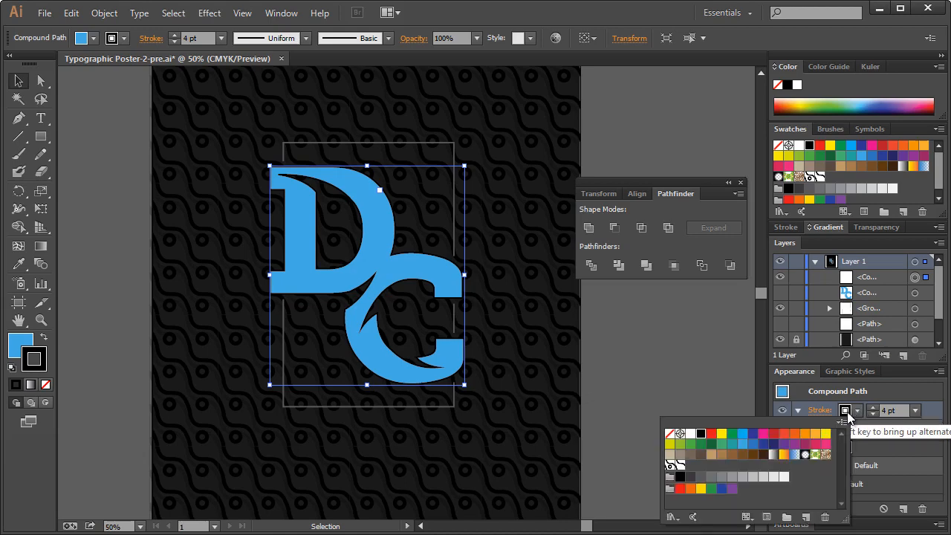
pyautogui.click(691, 434)
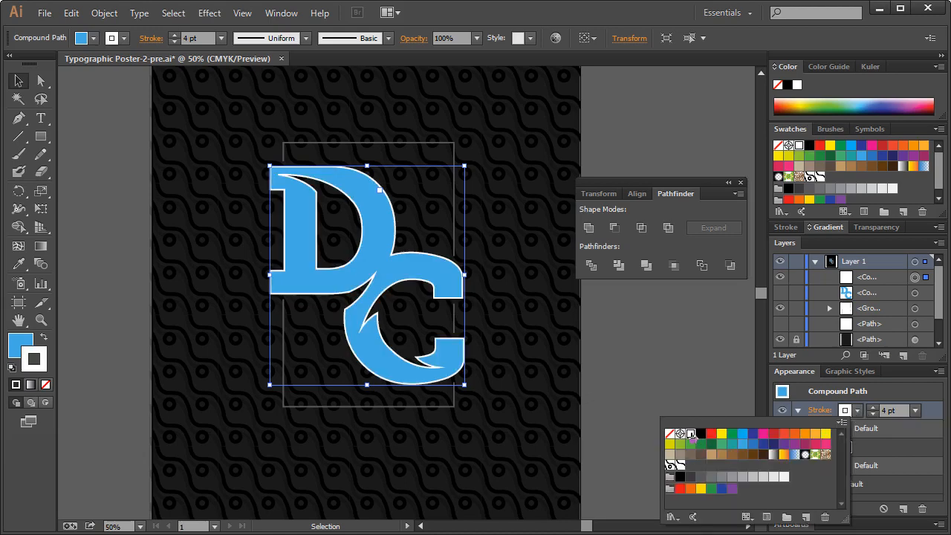
pyautogui.click(872, 408)
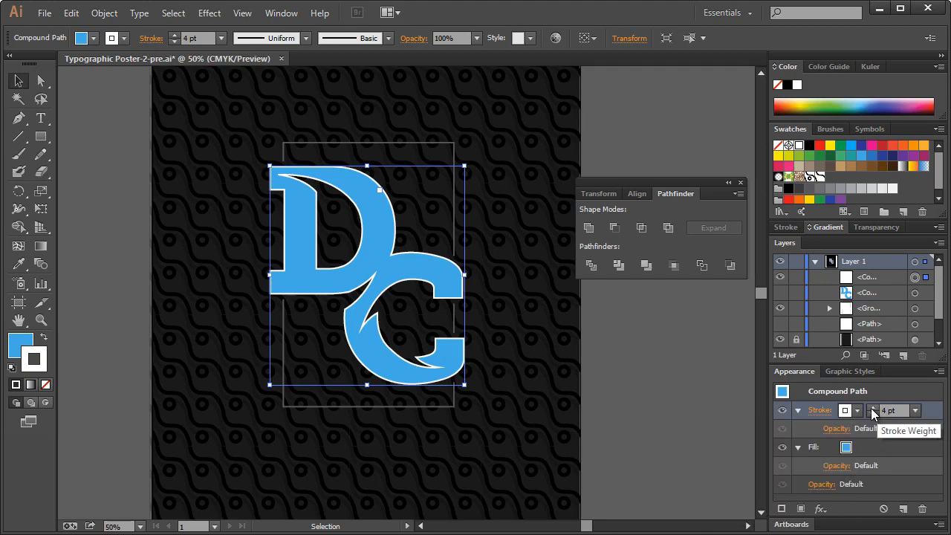
pyautogui.click(871, 408)
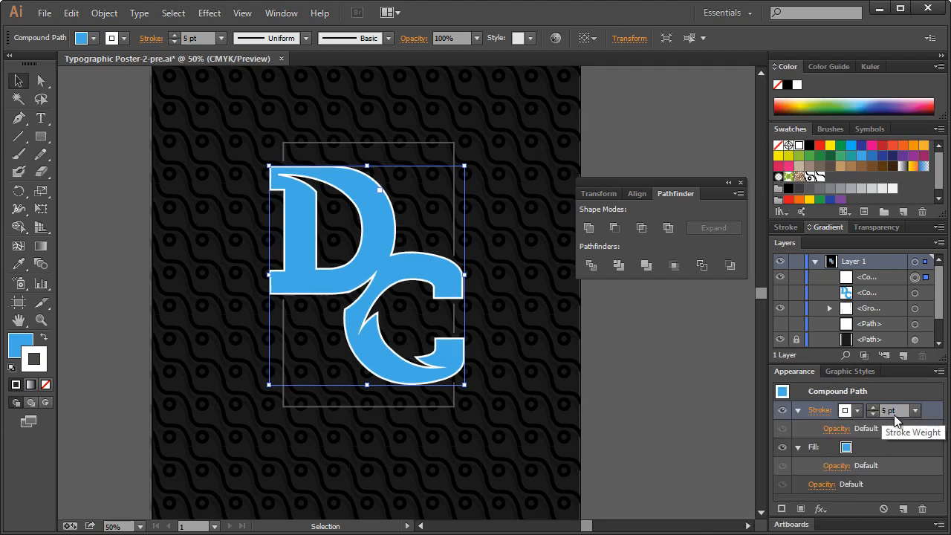
# Offset the lettering's white stroke with a previewed Transform effect, moving it 0.1111 in horizontally and 0.125 in vertically, and deselect the artwork.
pyautogui.click(209, 14)
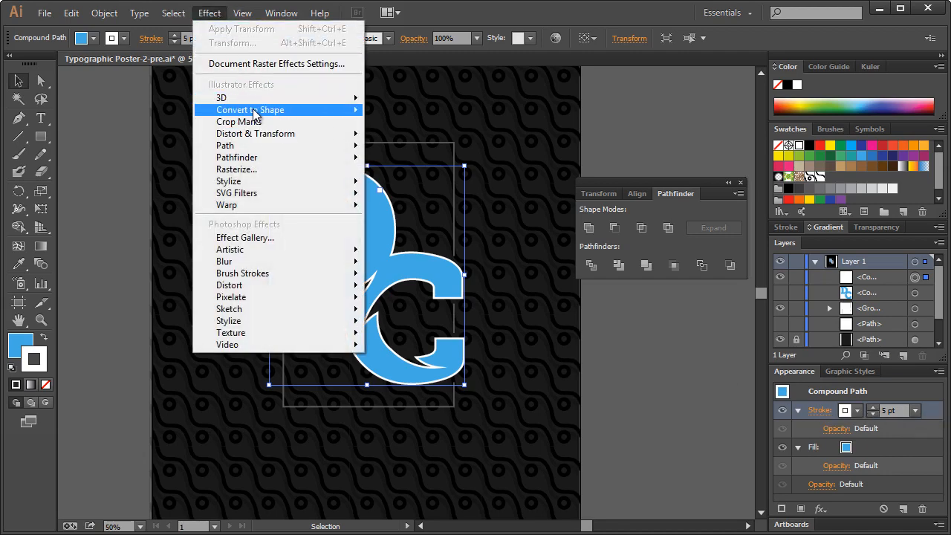
pyautogui.moveTo(263, 133)
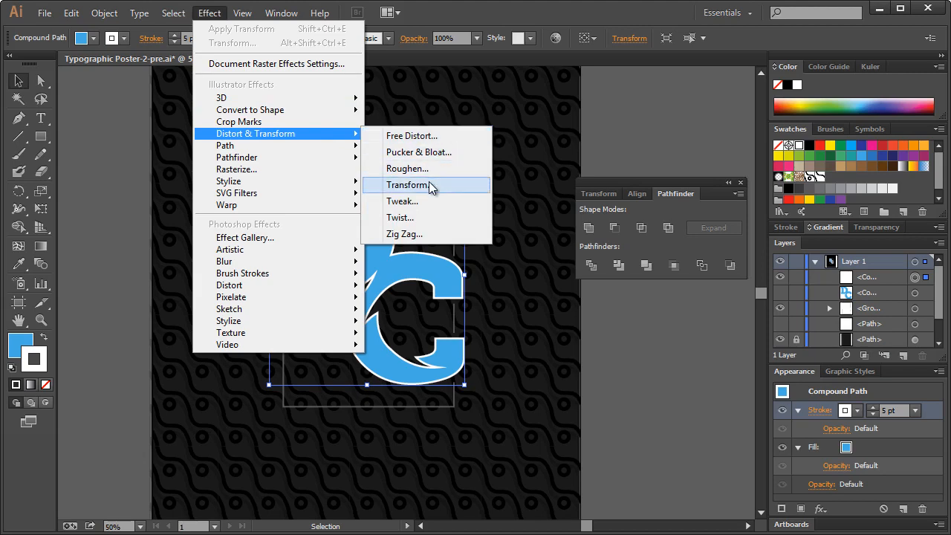
pyautogui.click(428, 186)
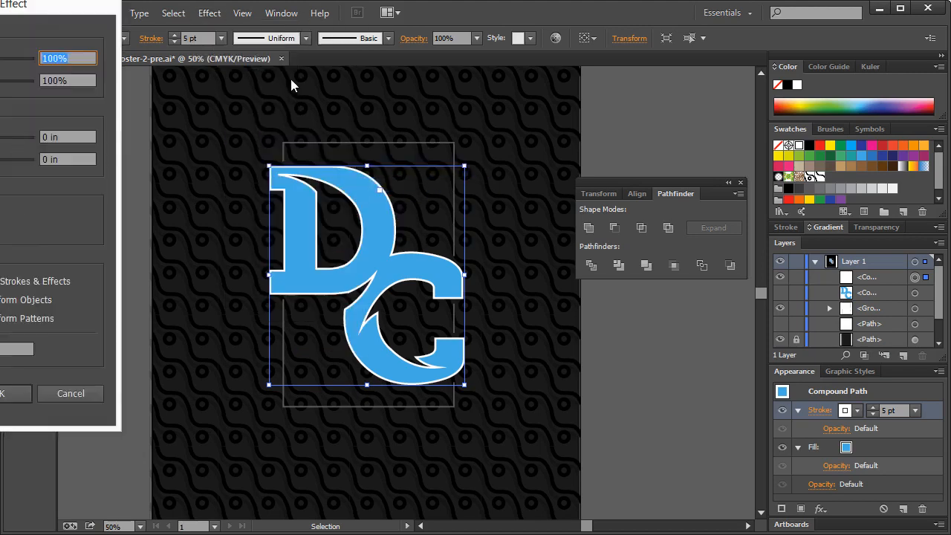
pyautogui.moveTo(292, 86); pyautogui.dragTo(720, 66)
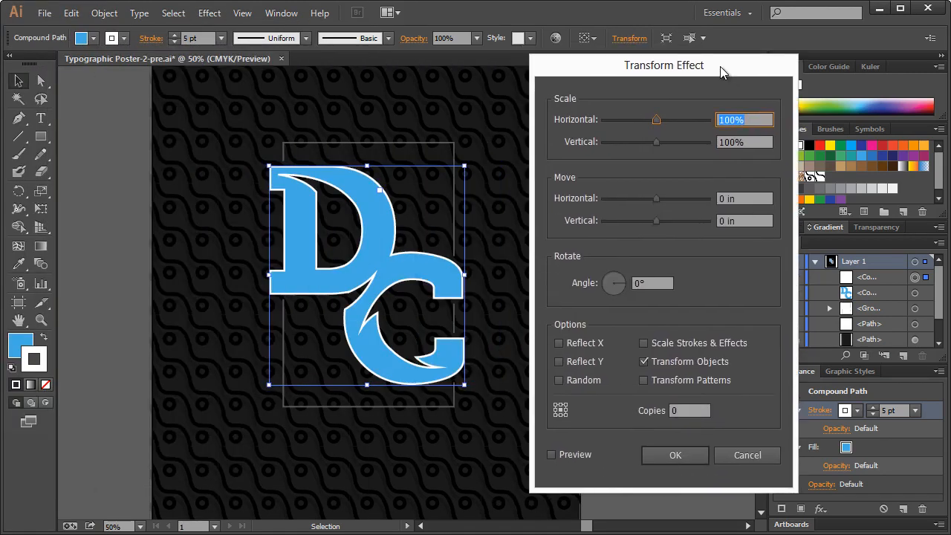
pyautogui.click(575, 454)
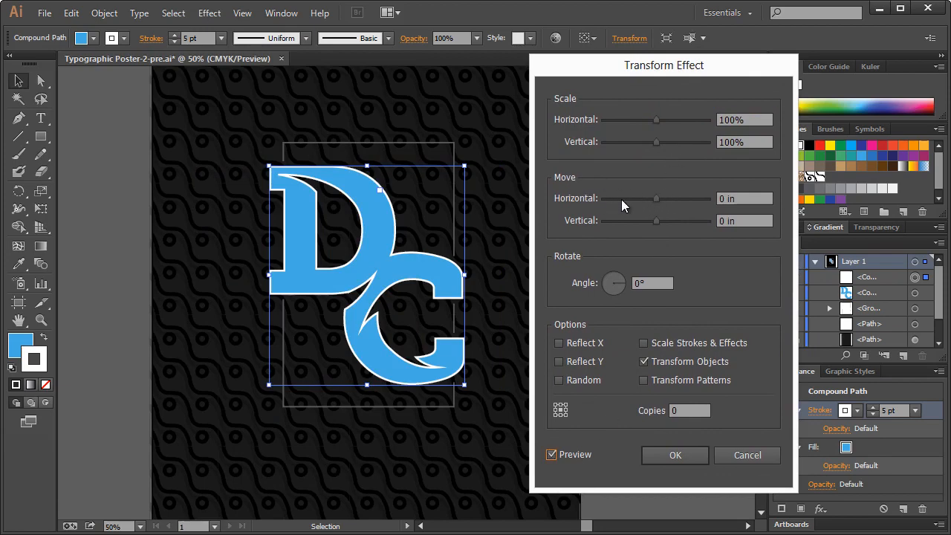
pyautogui.moveTo(659, 200); pyautogui.dragTo(666, 199)
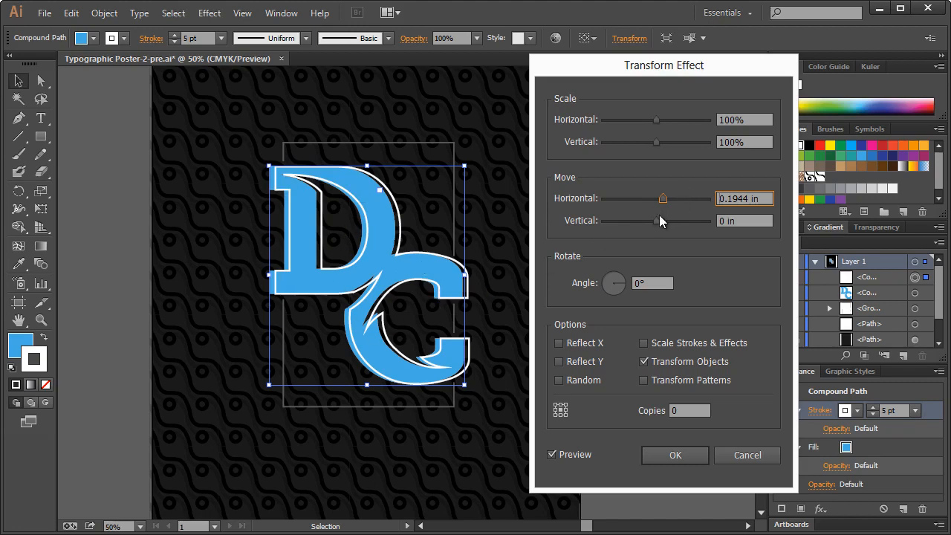
pyautogui.moveTo(660, 215); pyautogui.dragTo(661, 197)
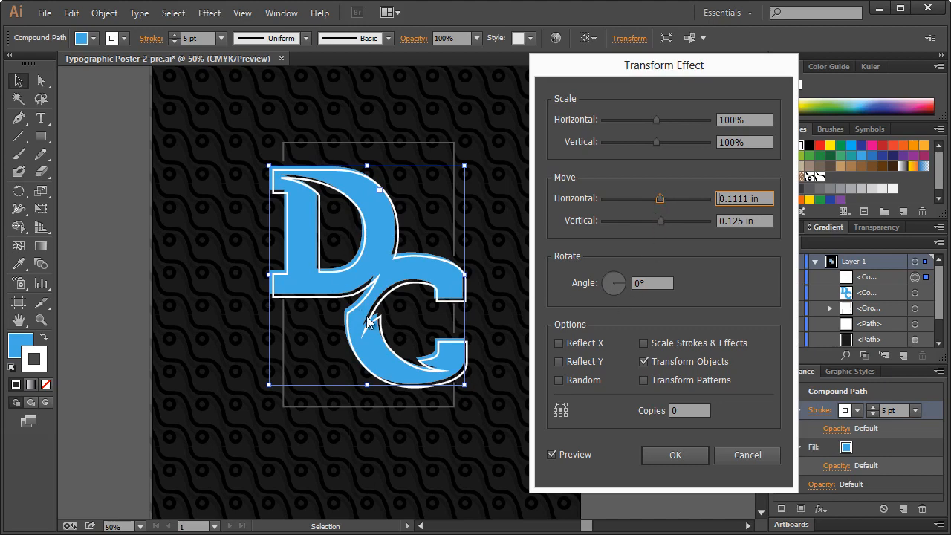
pyautogui.click(692, 457)
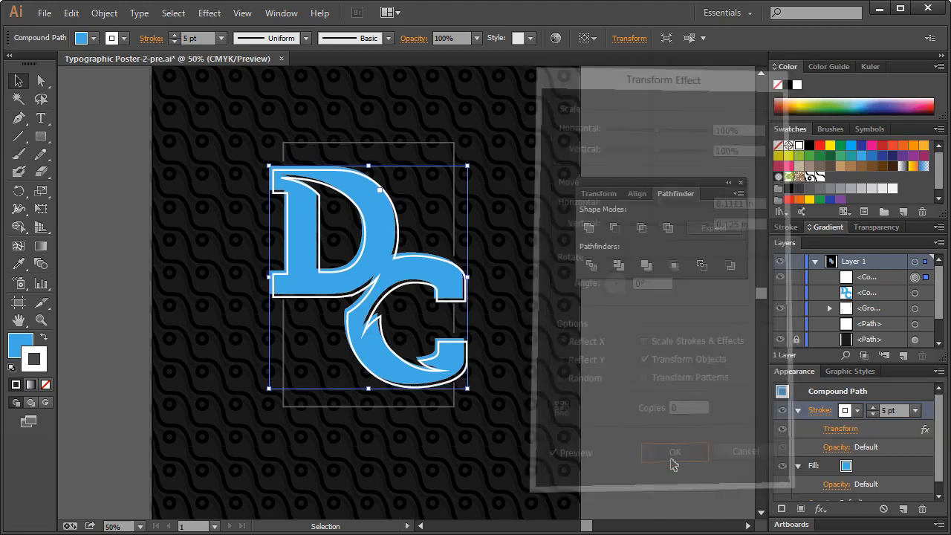
pyautogui.click(567, 359)
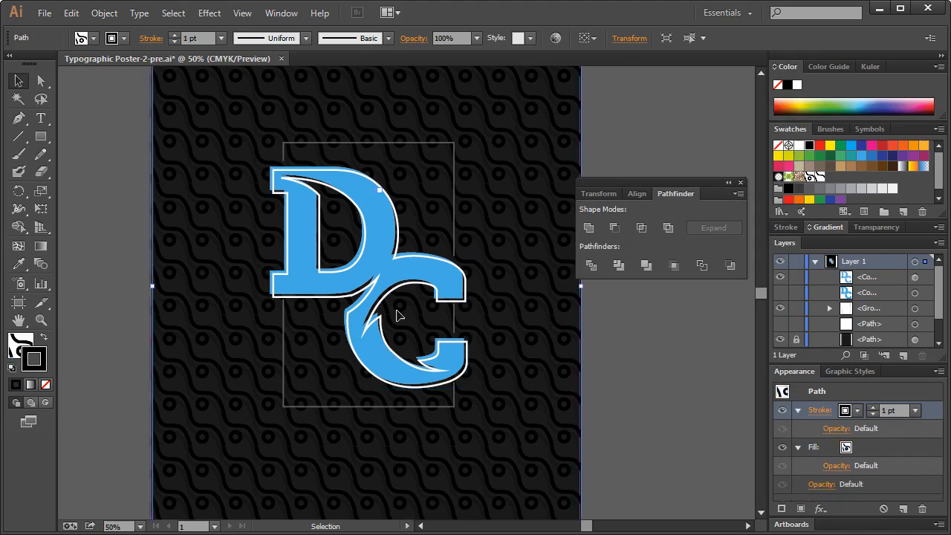
pyautogui.click(628, 334)
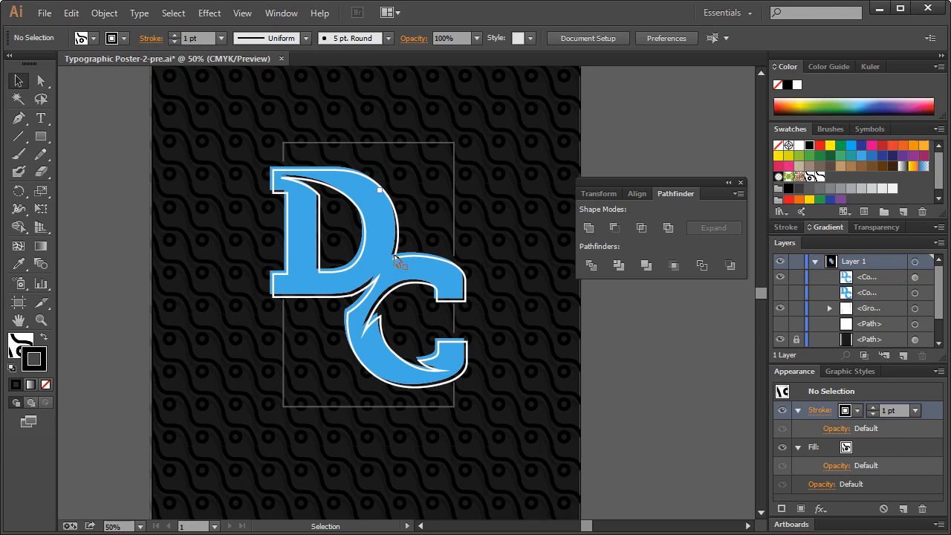
# Select the DC lettering and convert its offset white stroke into a filled shape with Outline Stroke.
pyautogui.click(397, 259)
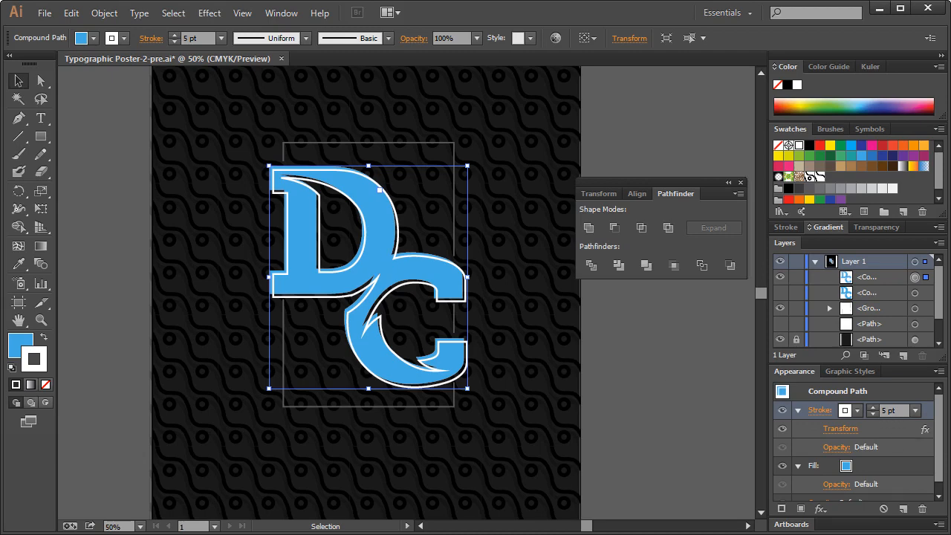
pyautogui.click(104, 15)
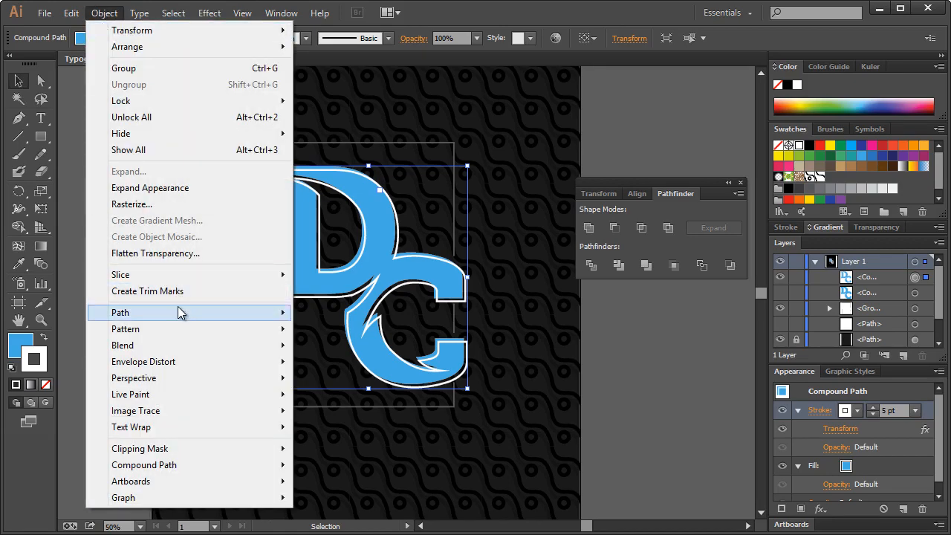
pyautogui.moveTo(178, 313)
pyautogui.click(360, 352)
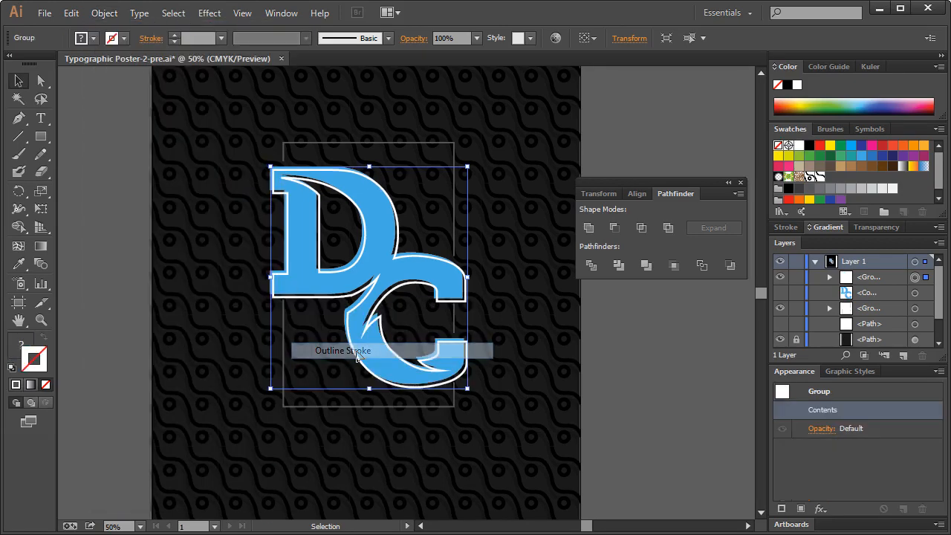
# Inspect the blue fill and white outline inside the lettering group, and ungroup them into separate compound paths.
pyautogui.click(830, 277)
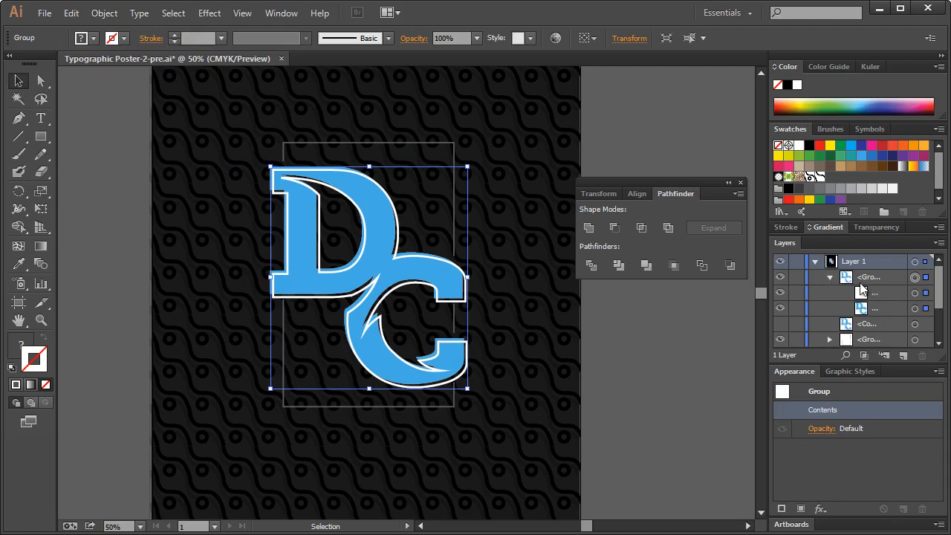
pyautogui.click(915, 307)
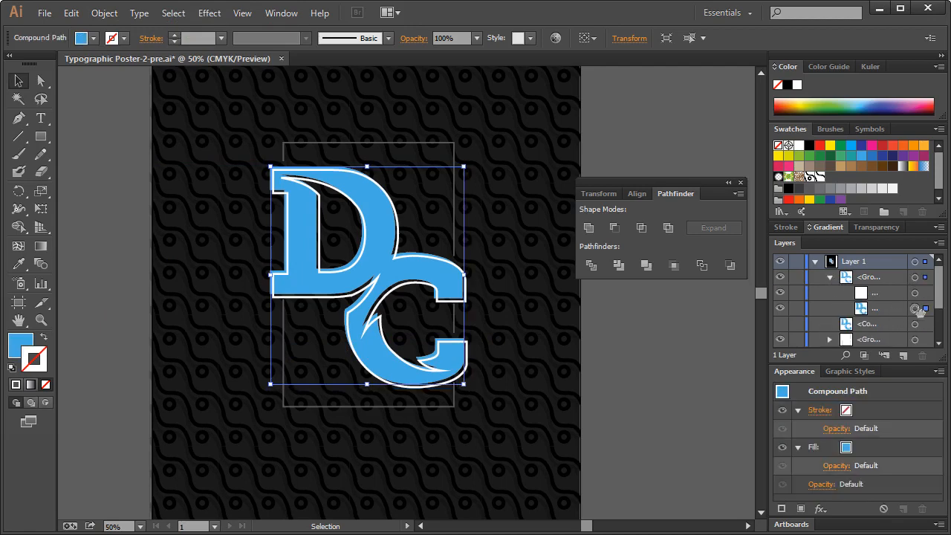
pyautogui.click(914, 293)
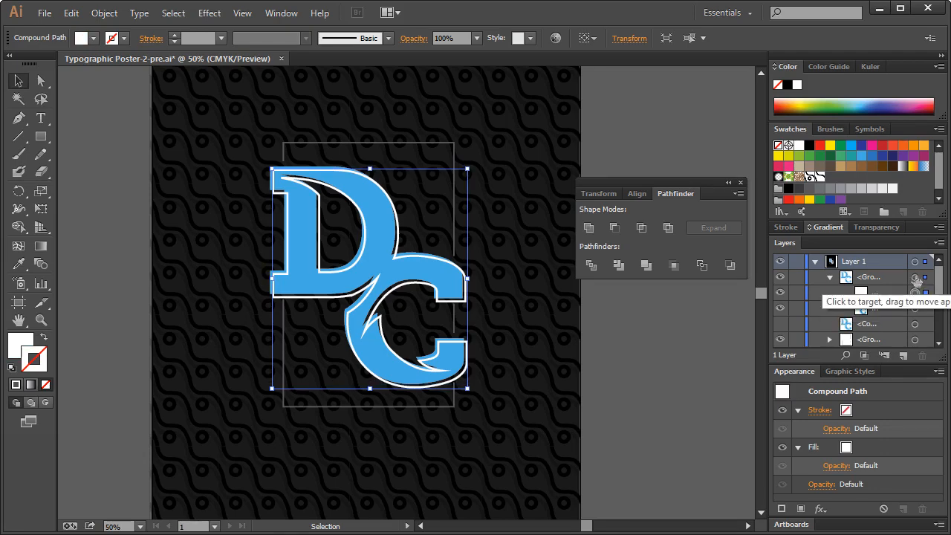
pyautogui.click(915, 277)
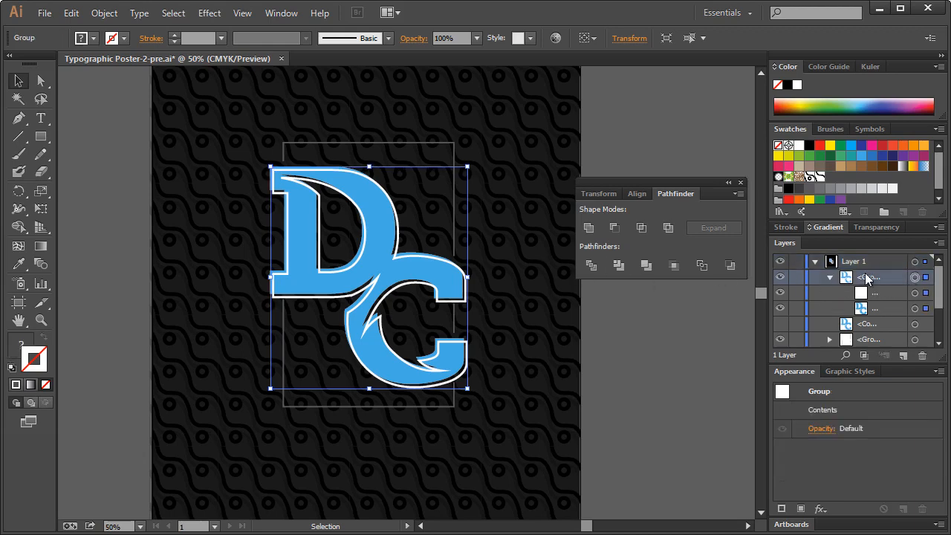
pyautogui.rightClick(376, 225)
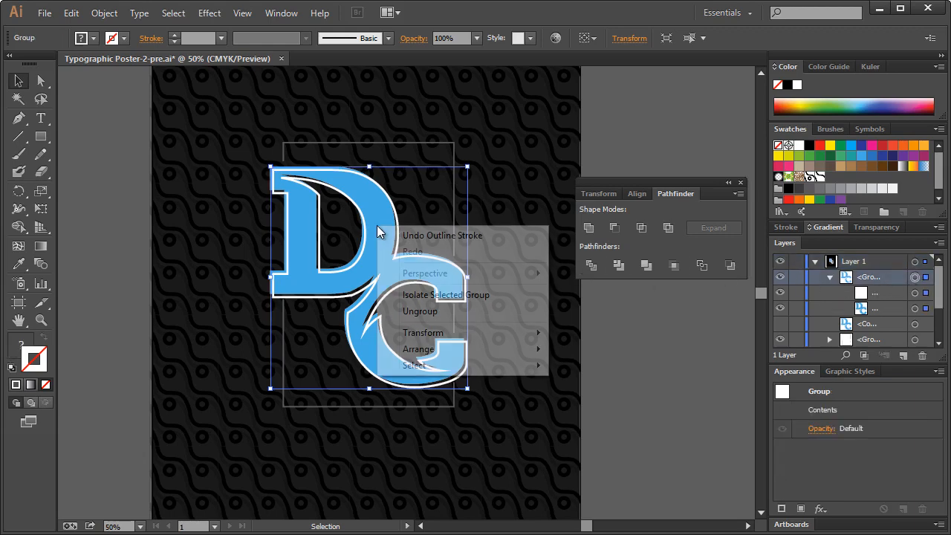
pyautogui.click(405, 312)
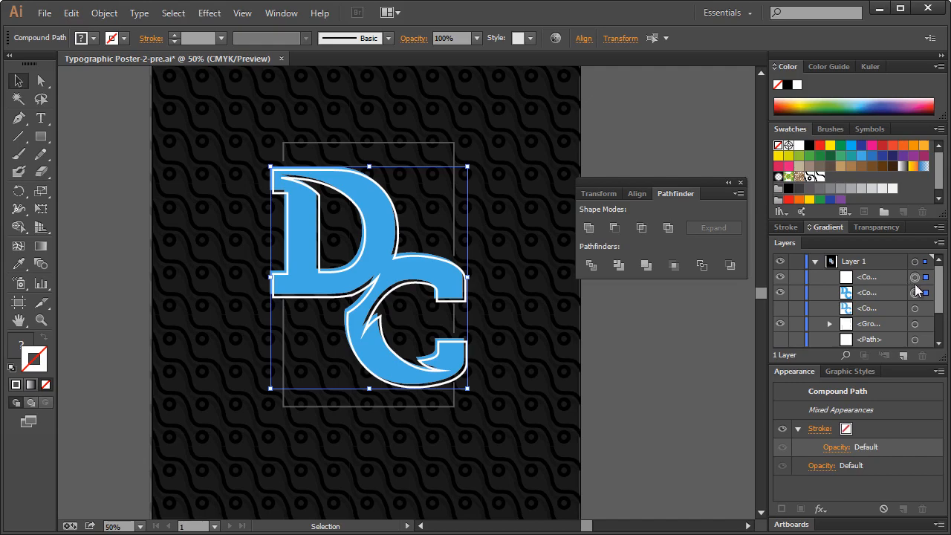